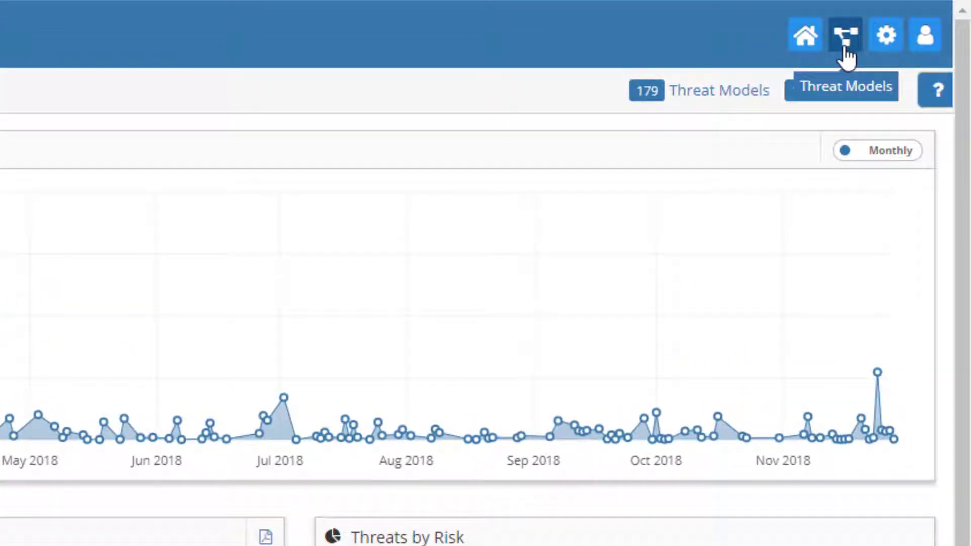
Step: Open the Threat Models list and select the aaa Groups Tutorial model
click(845, 48)
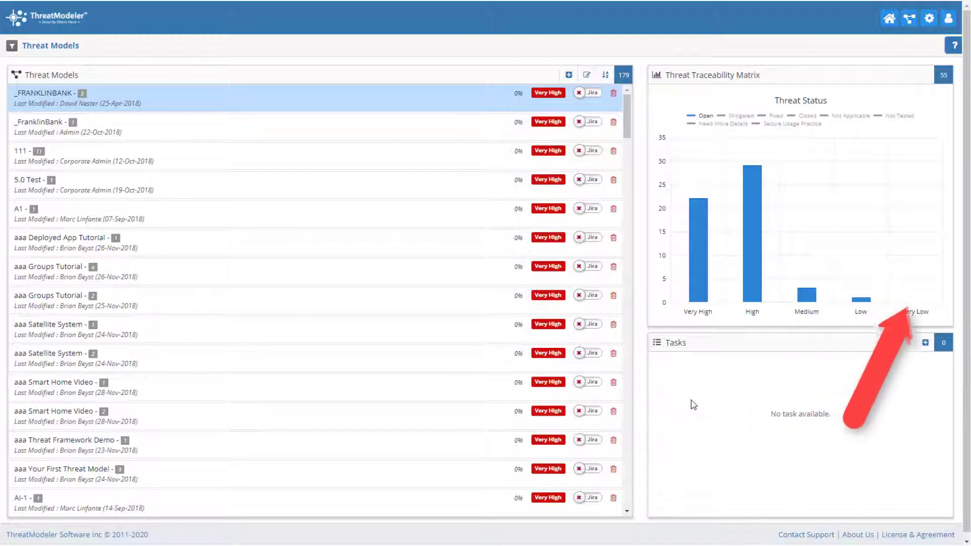
click(387, 281)
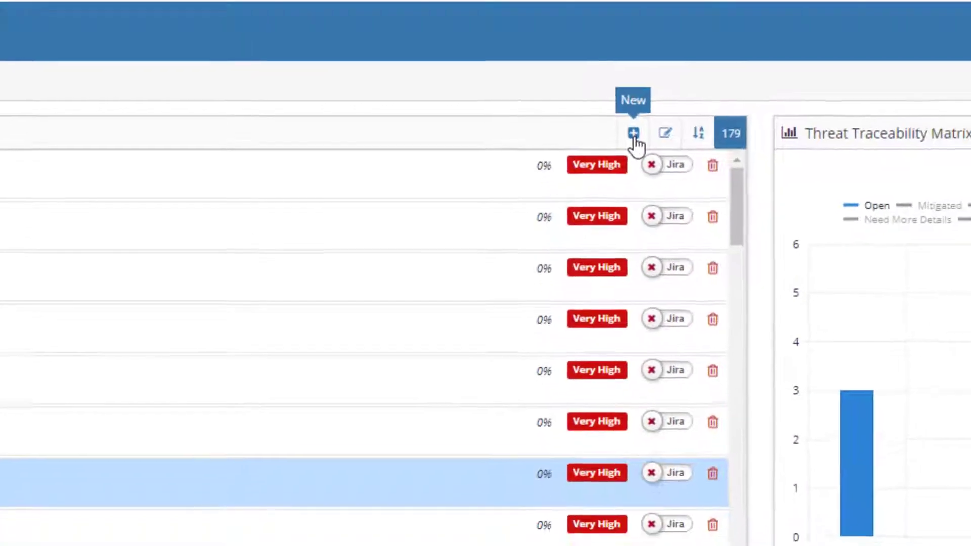
Step: Start a new threat model 'aaa Smart Home video', version 3, type Others, label Trial, Very High risk
click(683, 178)
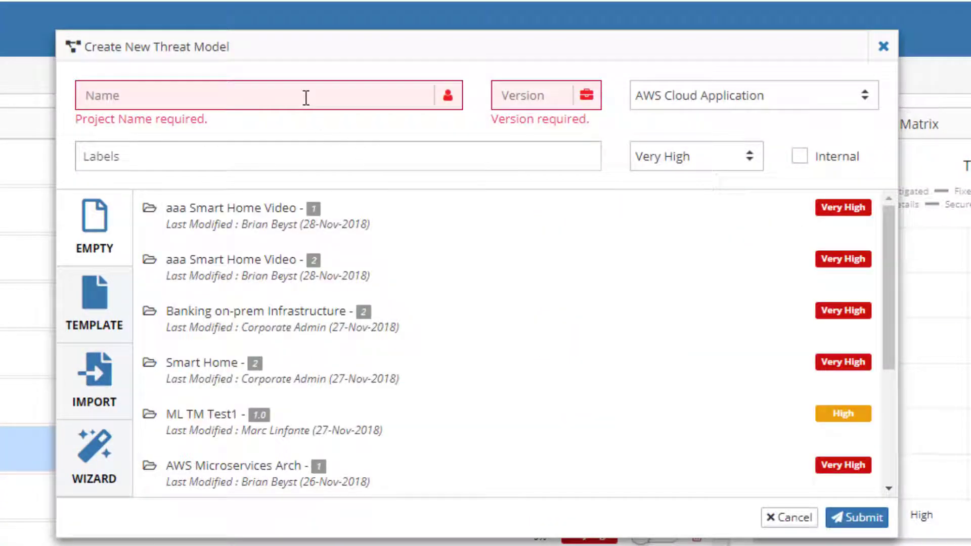
text(aaa Smart Home video)
click(510, 96)
text(3)
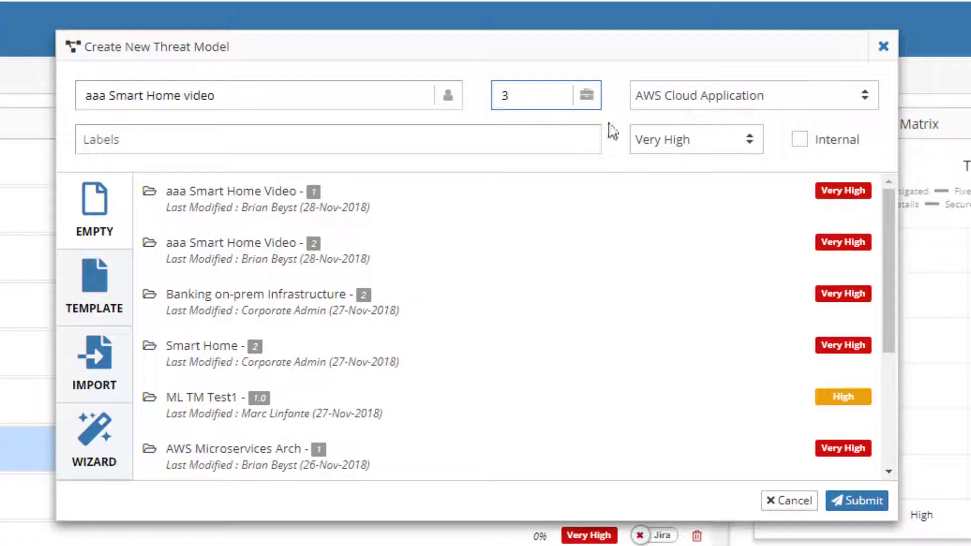
click(865, 96)
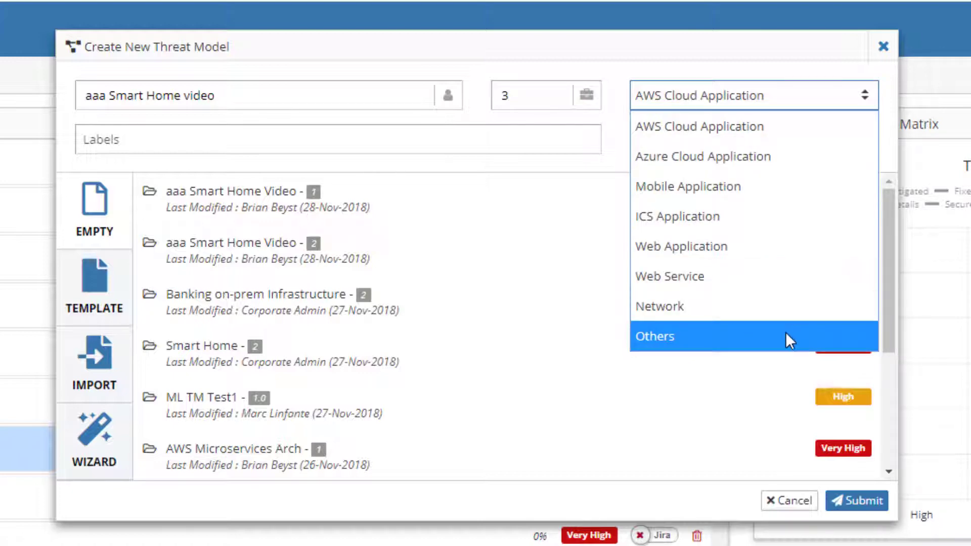
click(787, 334)
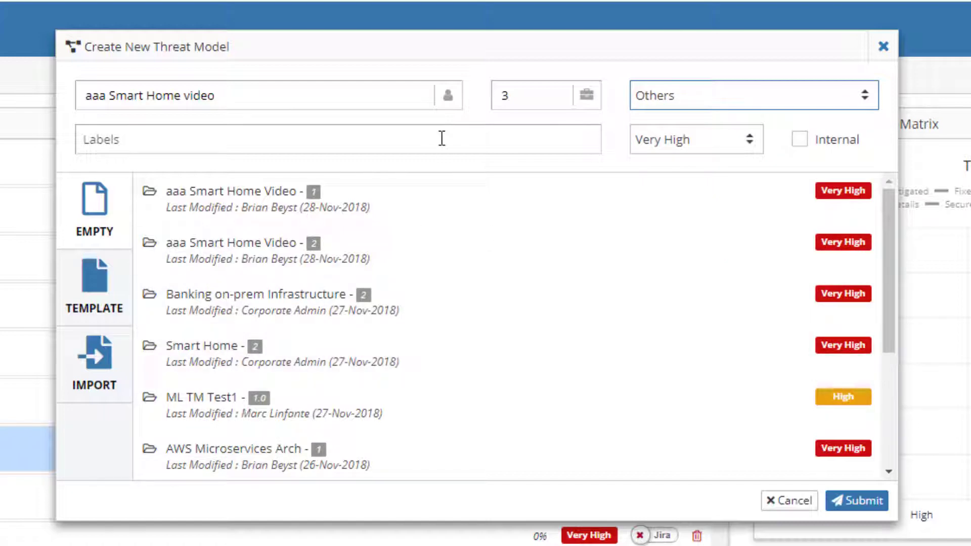
click(442, 138)
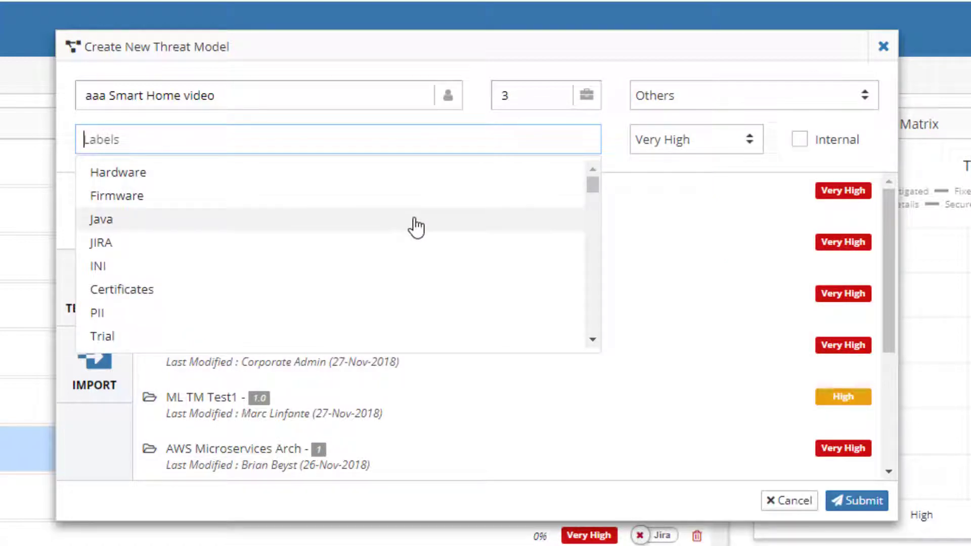
click(141, 346)
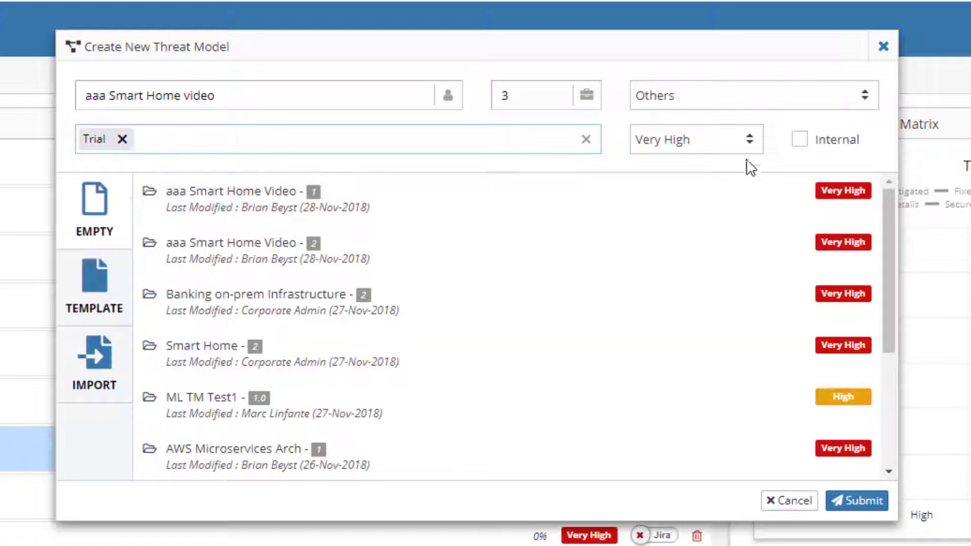
click(751, 148)
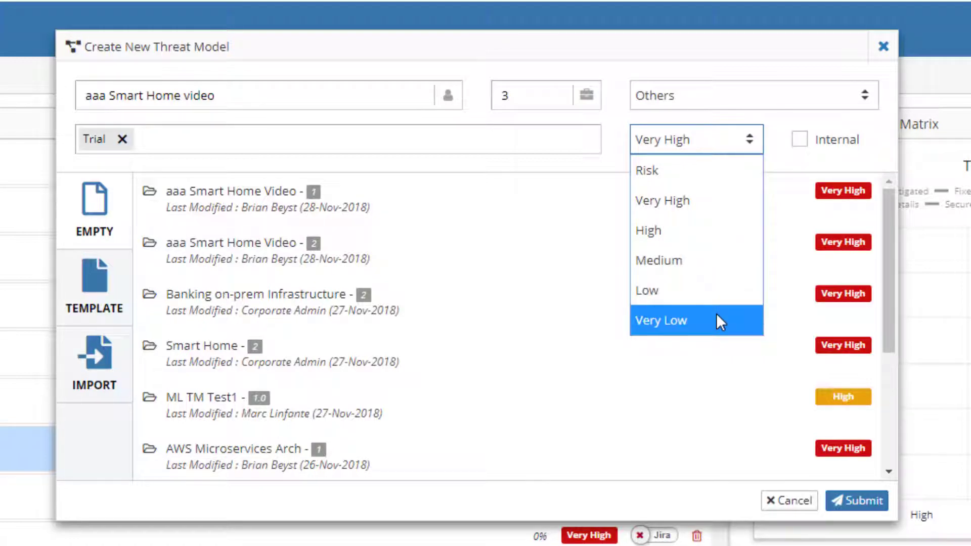
click(717, 201)
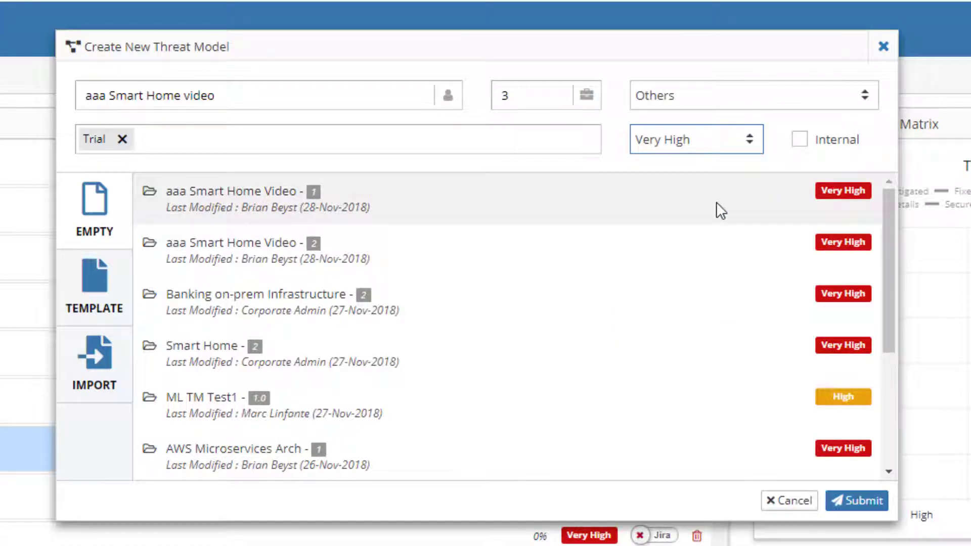
Step: Mark the aaa Smart Home video threat model as Internal
click(800, 145)
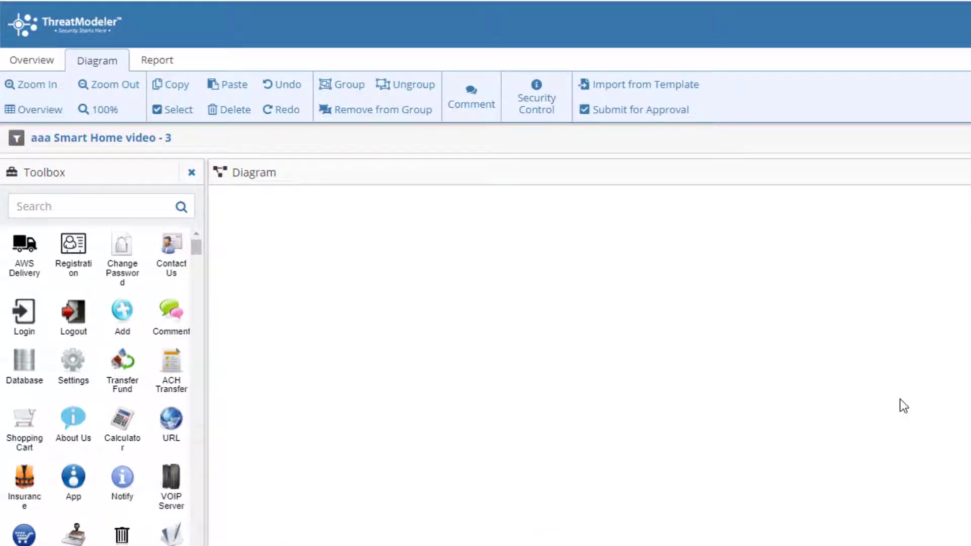
Step: Place Smart Door Locks on the diagram and position it lower down
click(152, 208)
text(s)
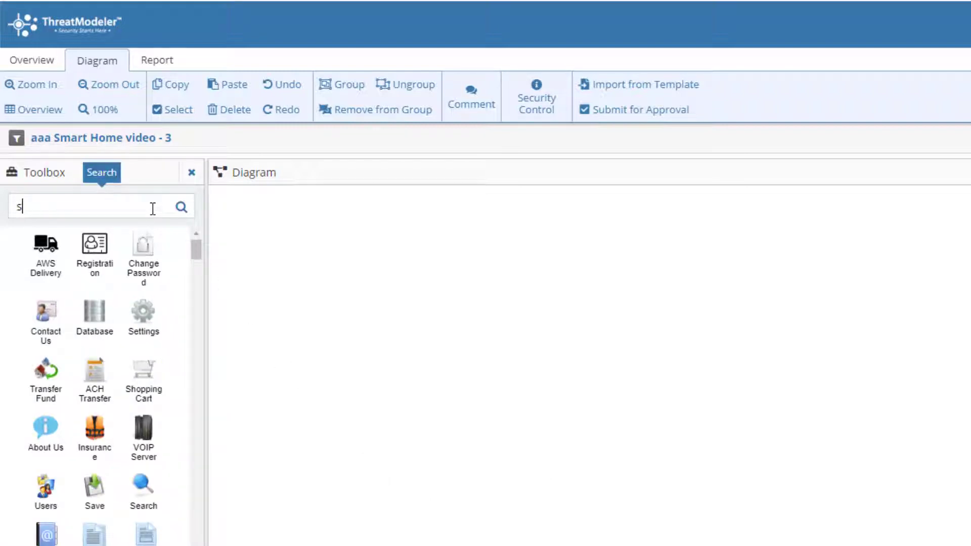
text(m)
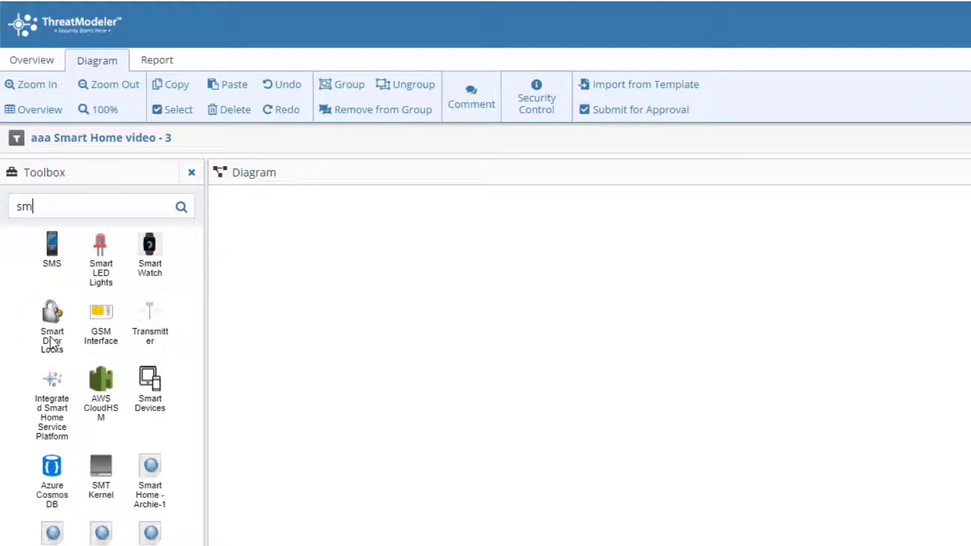
drag(73, 336, 322, 334)
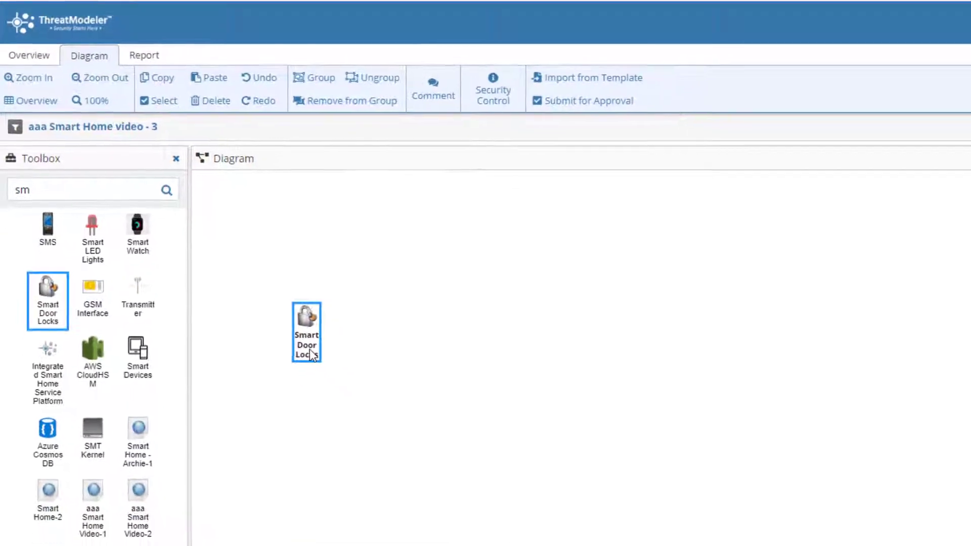
drag(309, 349, 478, 545)
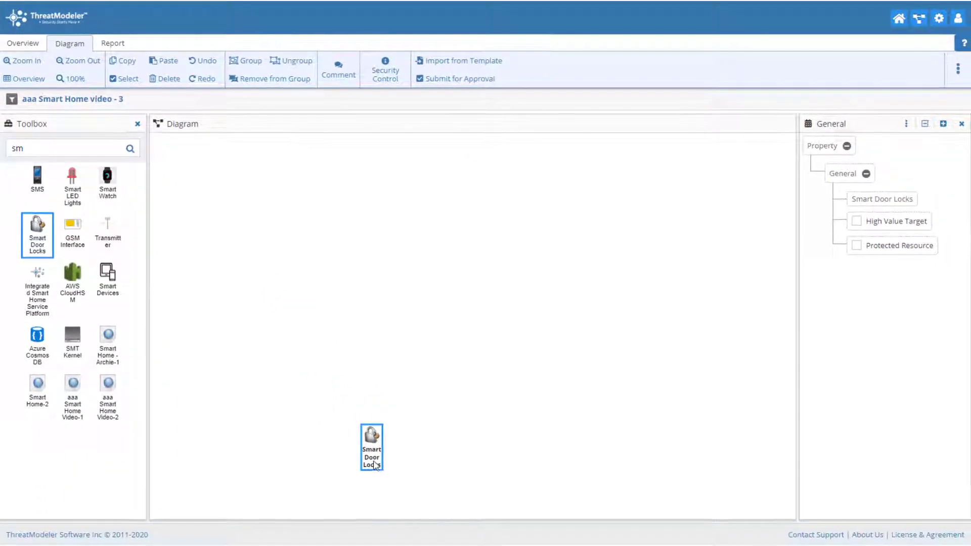
drag(375, 466, 354, 470)
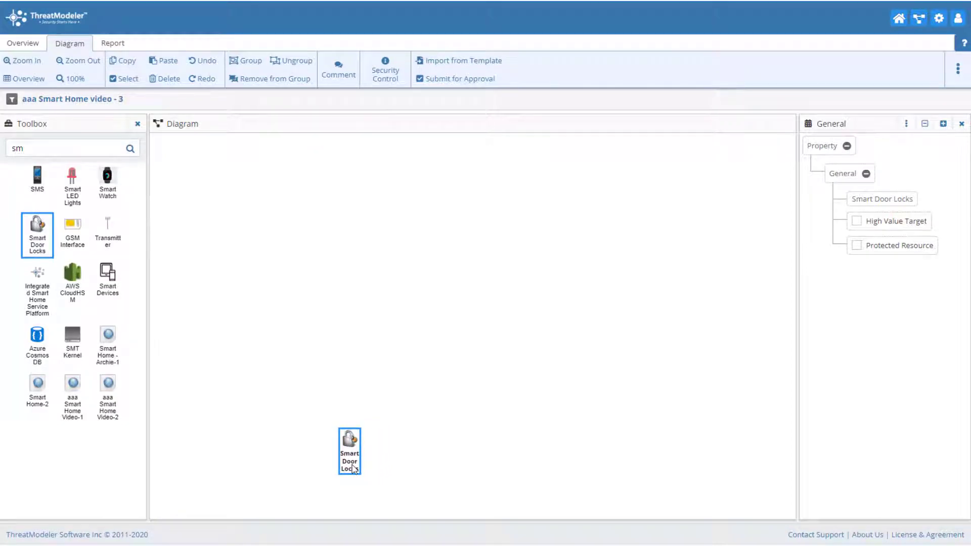
click(320, 461)
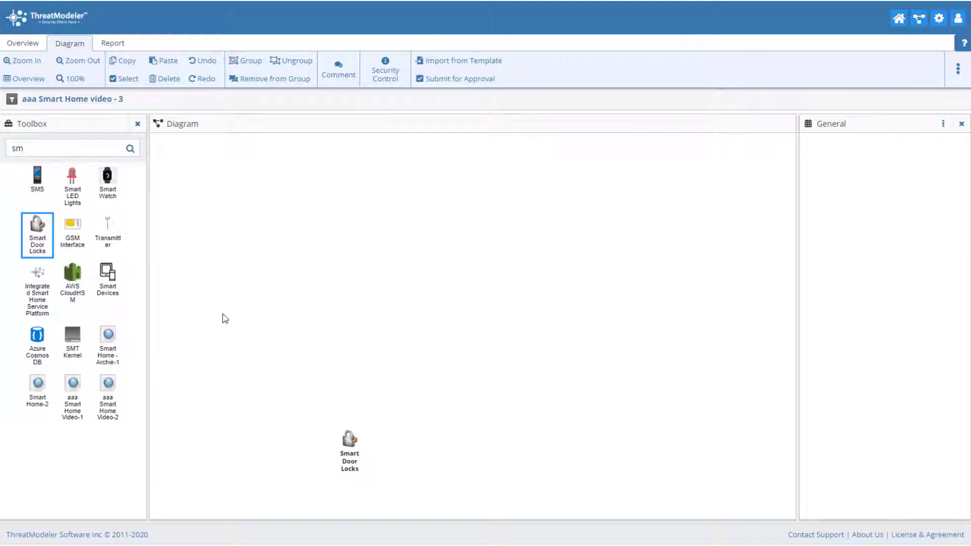
Step: Add a Gateway and Intrusion Sensors beside the door locks
drag(36, 149, 7, 150)
text(ga)
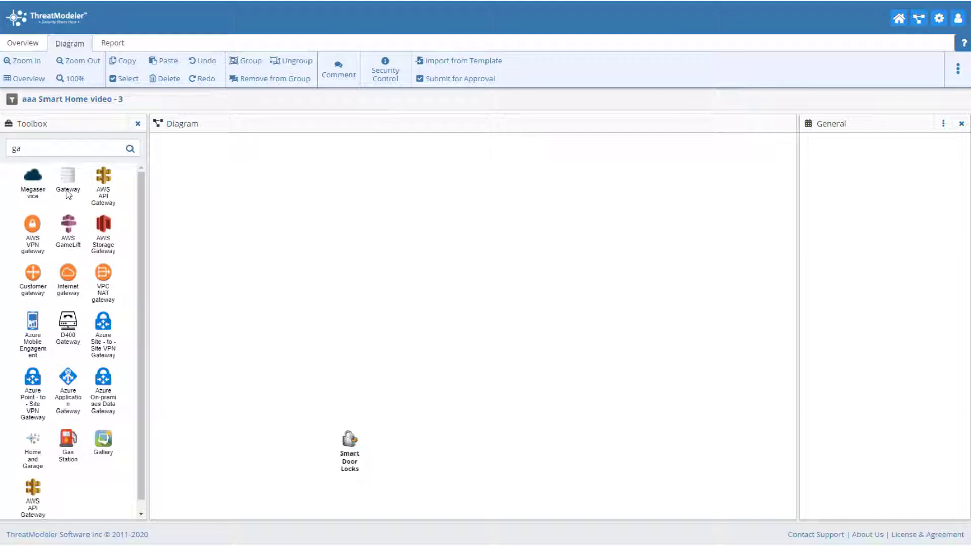
drag(68, 194, 326, 336)
double_click(17, 149)
text(intr)
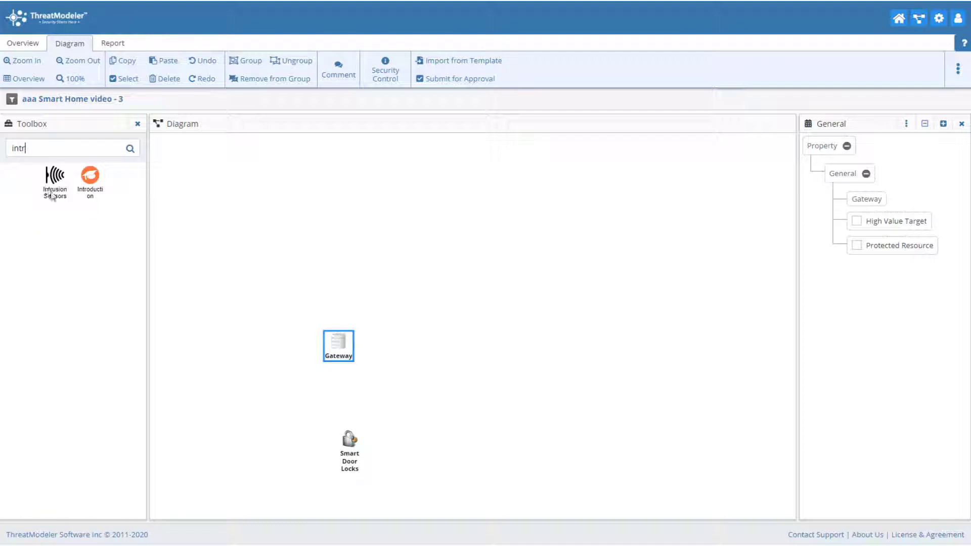
drag(53, 196, 424, 458)
Step: Add a Wifi Home Router and Cable Modem, shifting the row of devices right
drag(43, 148, 2, 150)
text(rou)
drag(20, 185, 269, 326)
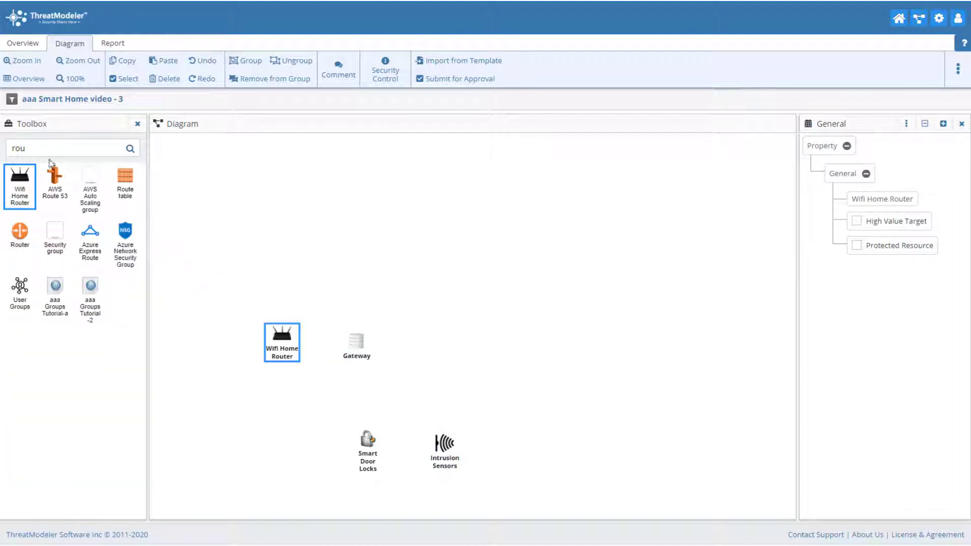
text(cab)
drag(72, 182, 195, 329)
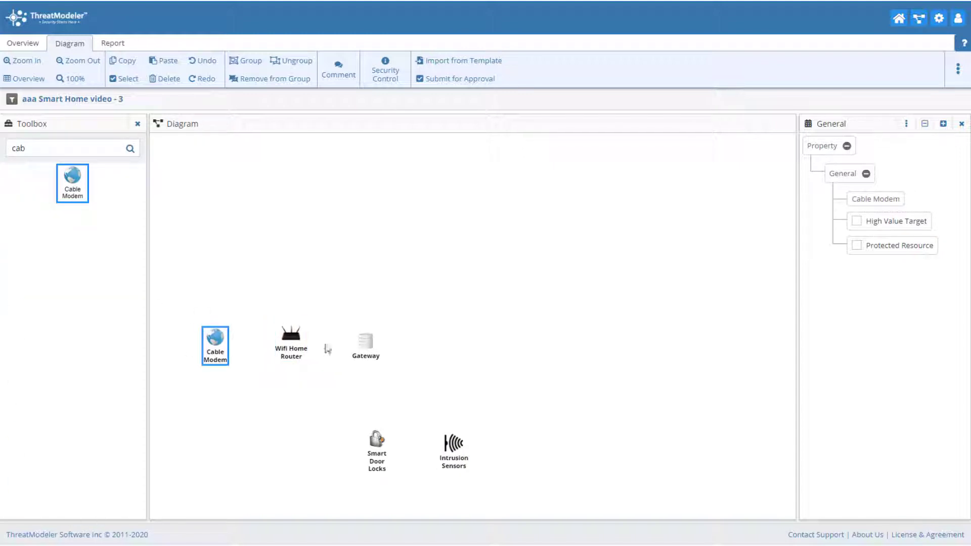
drag(361, 357, 410, 355)
drag(299, 358, 345, 358)
drag(228, 361, 269, 359)
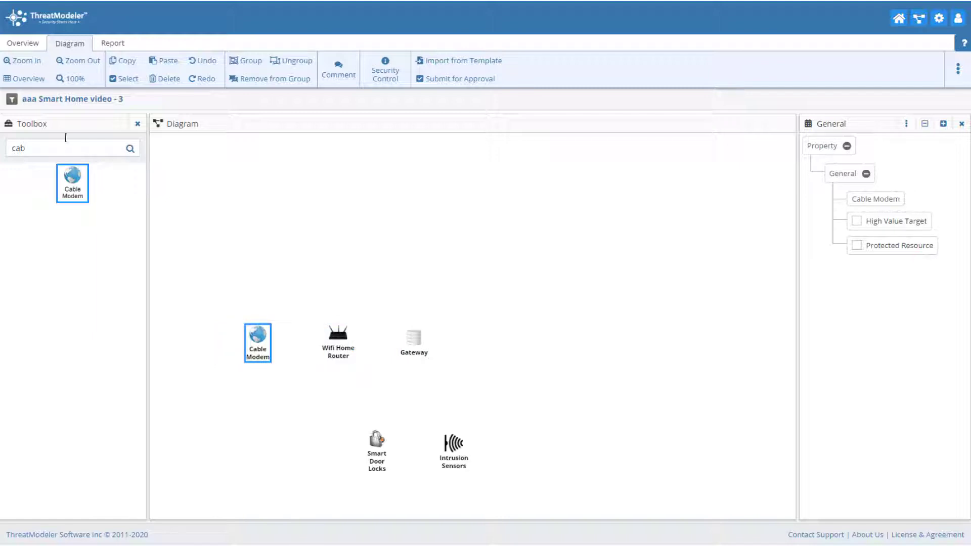
Step: Add IoT thing lightbulb, coffee pot and thermostat below, then select all placed devices
drag(25, 148, 7, 148)
text(iothome)
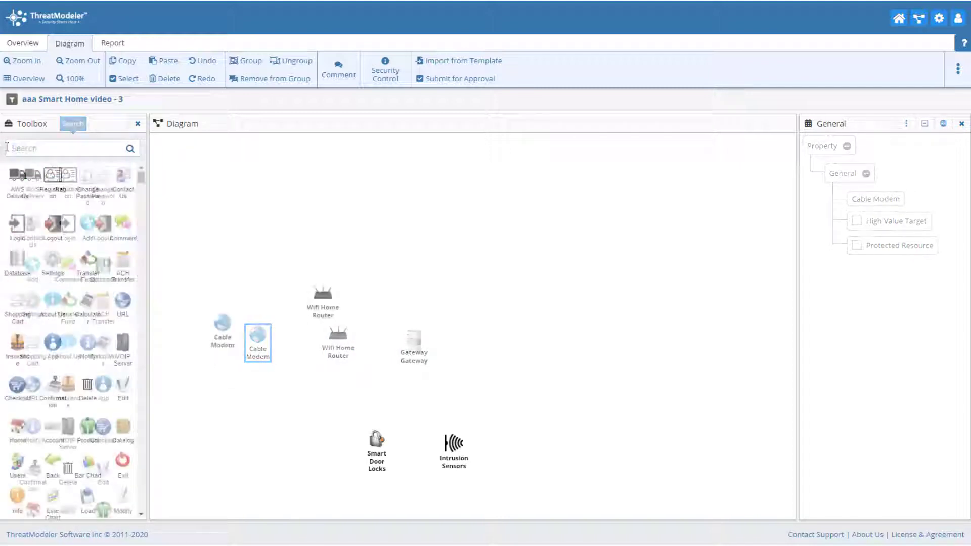
click(90, 148)
text(iot th)
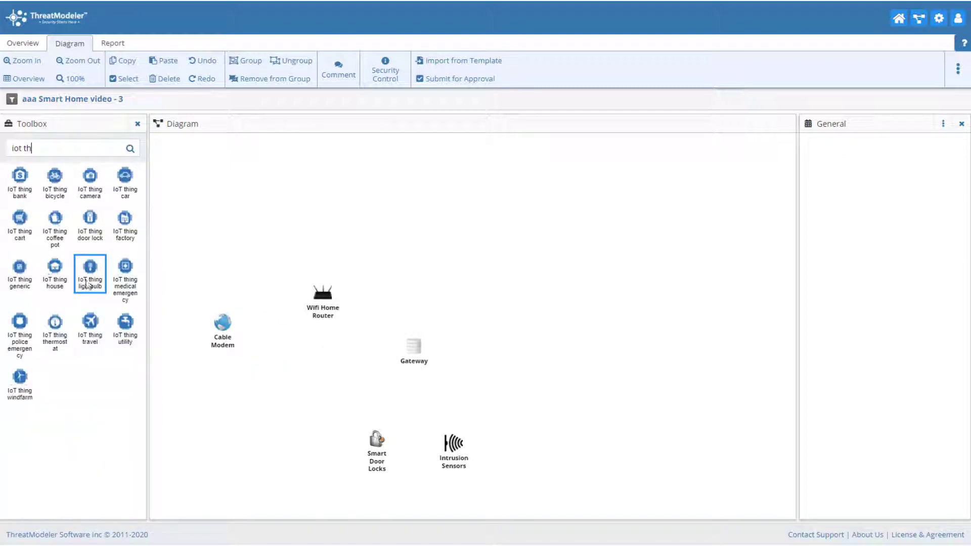
drag(87, 284, 205, 385)
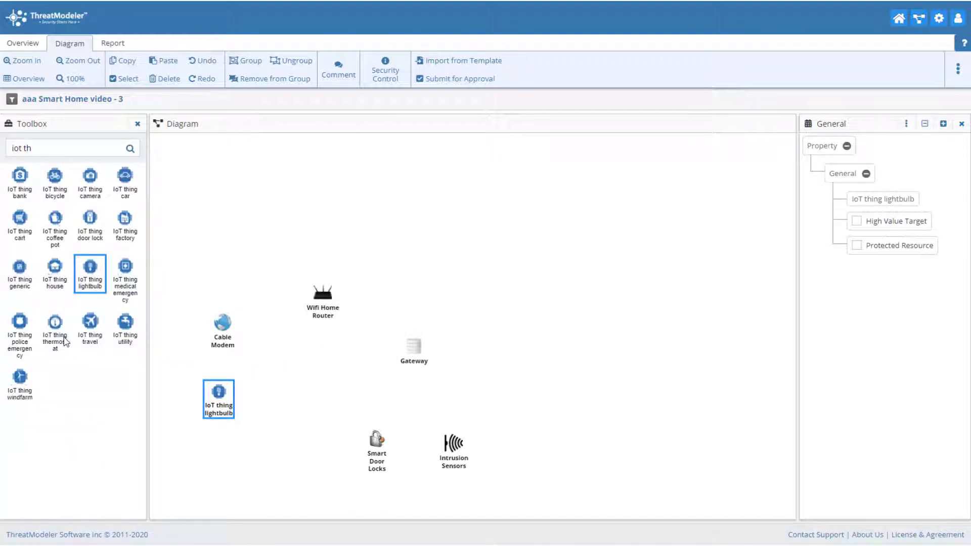
drag(55, 222, 233, 458)
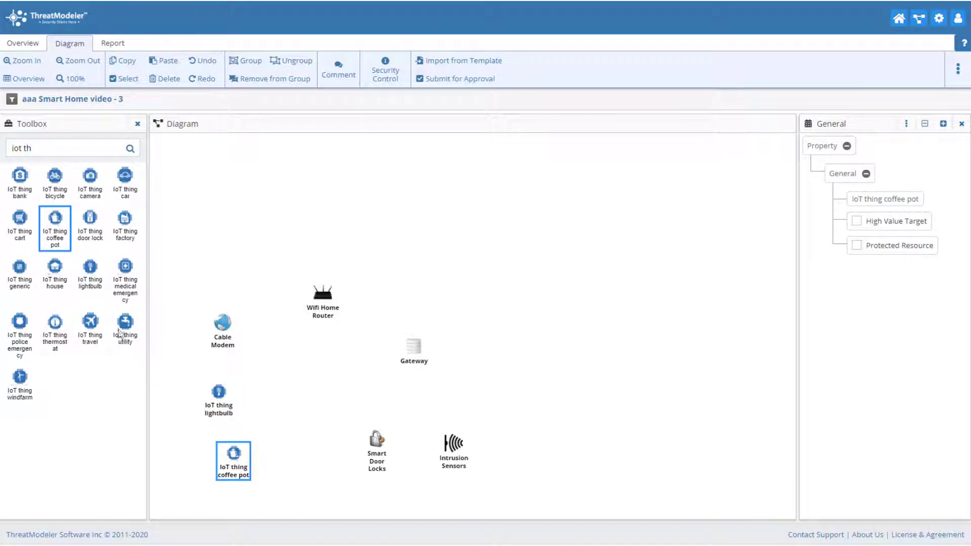
drag(55, 324, 296, 436)
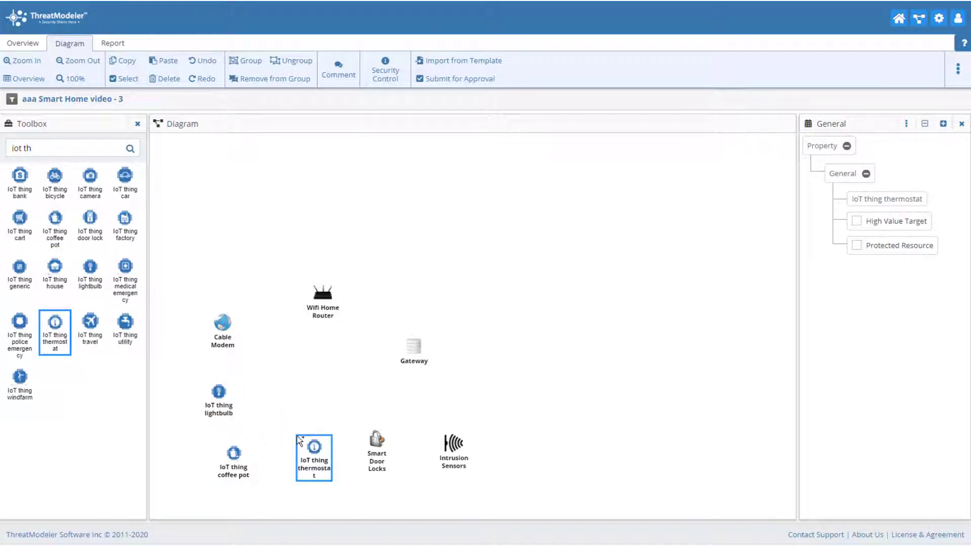
click(217, 452)
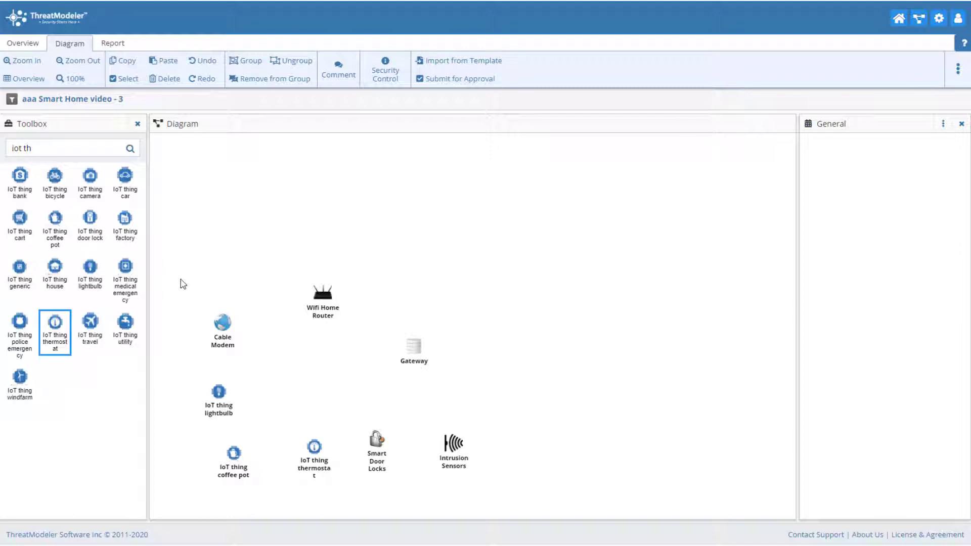
drag(175, 271, 514, 512)
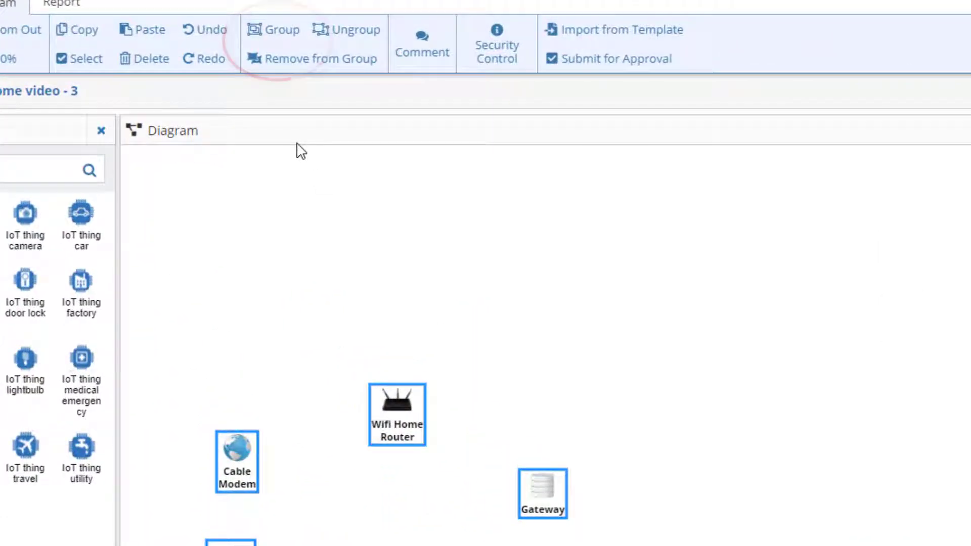
Step: Group the selected home devices into a Collection and bring up its options
click(279, 43)
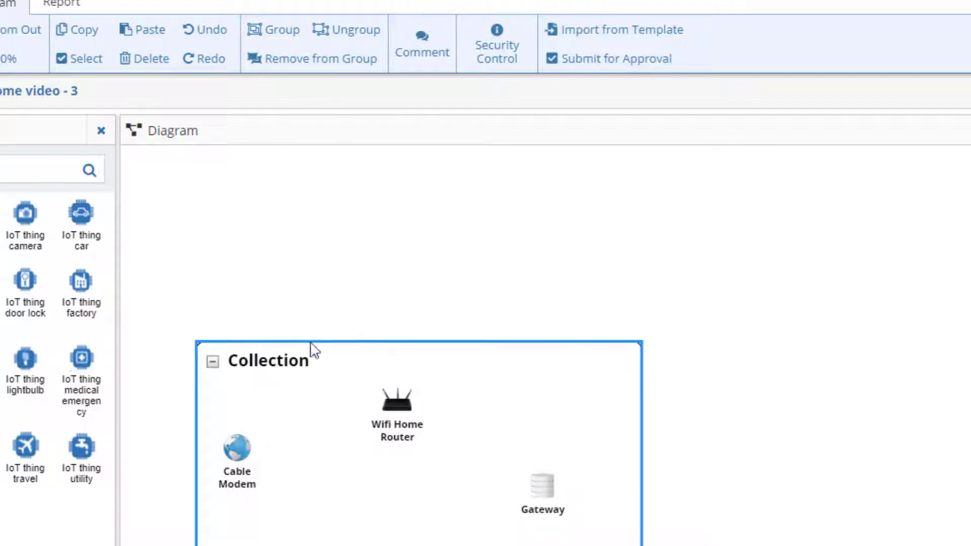
right_click(285, 364)
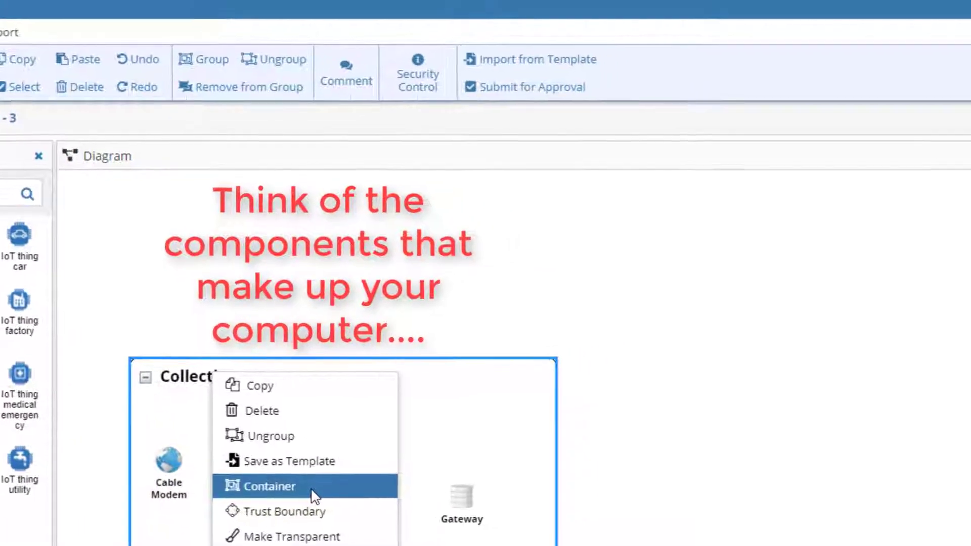
Step: Convert the Collection to a container of type Integrated Smart Home Service Platform
click(253, 497)
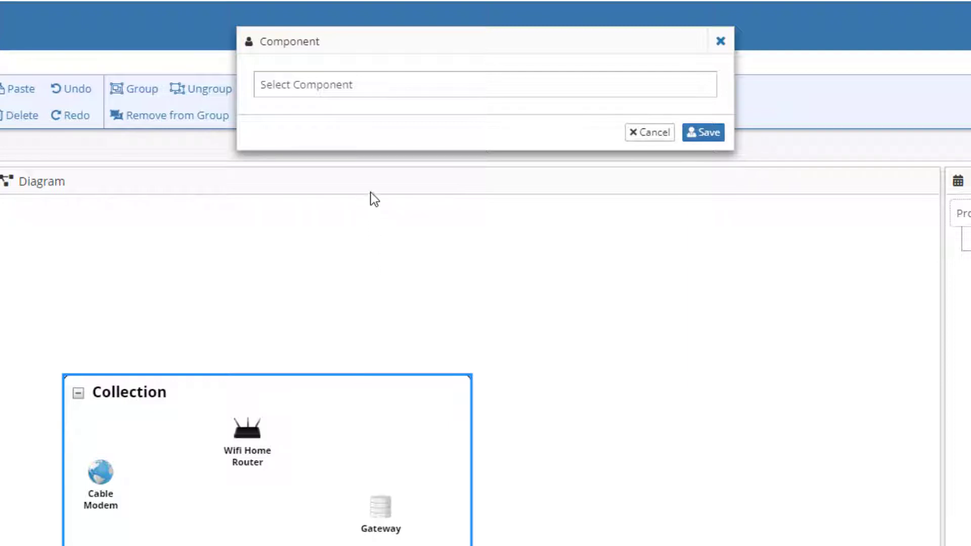
click(372, 84)
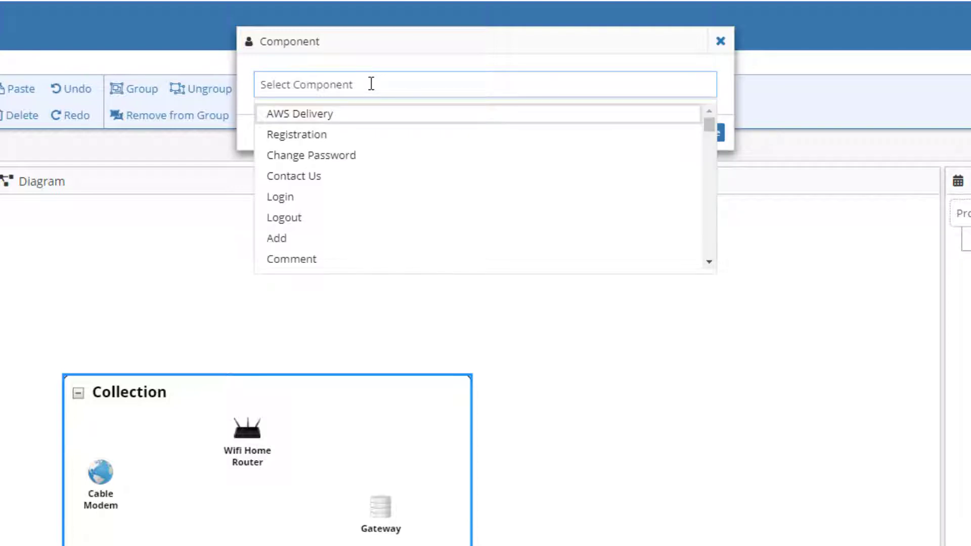
text(int)
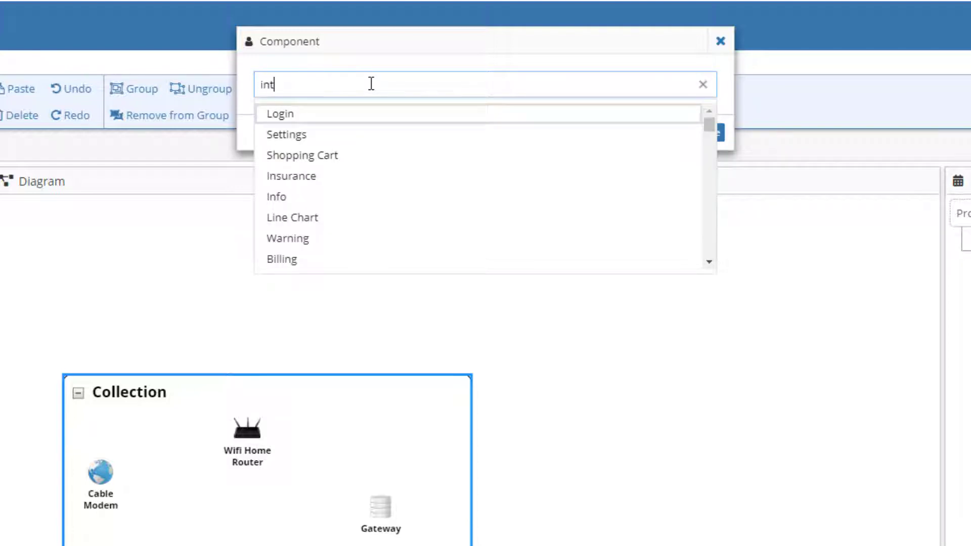
text(eg)
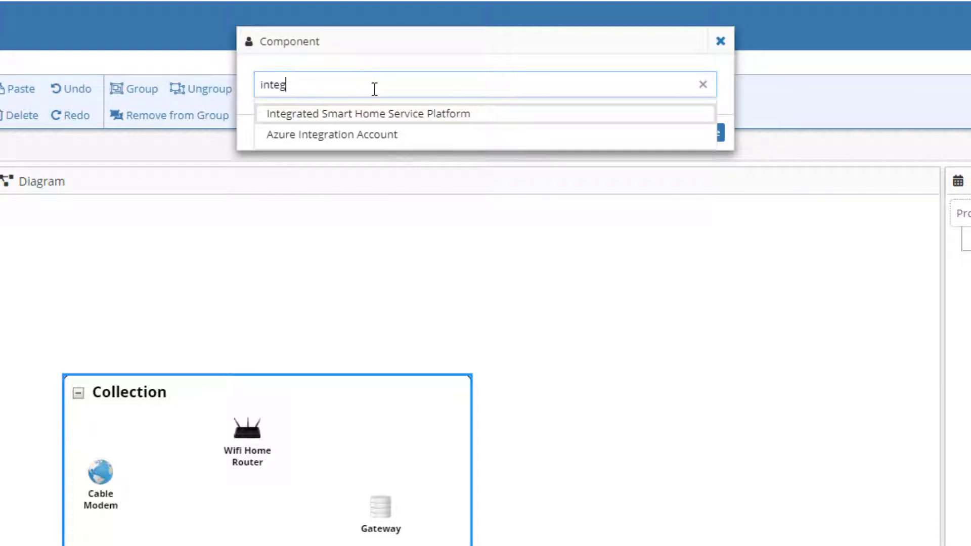
click(395, 120)
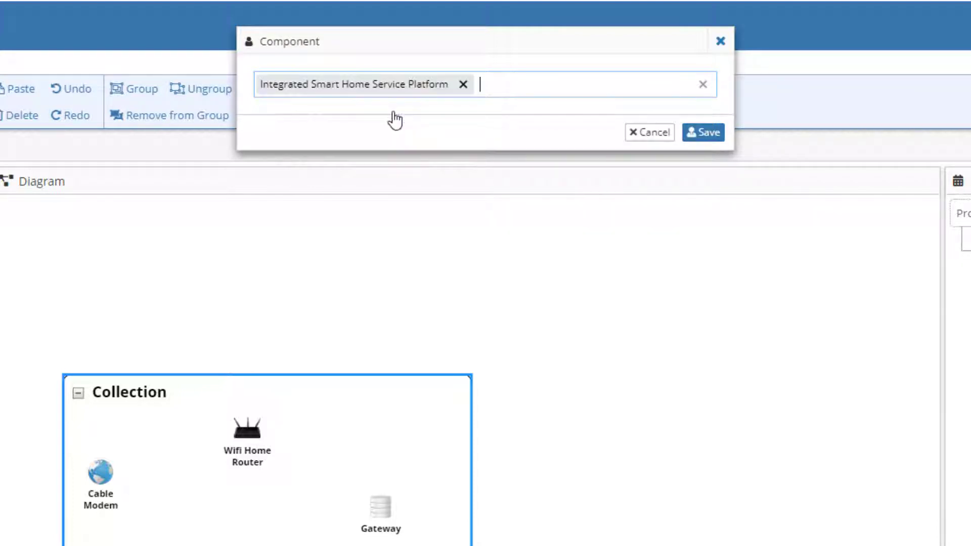
click(705, 134)
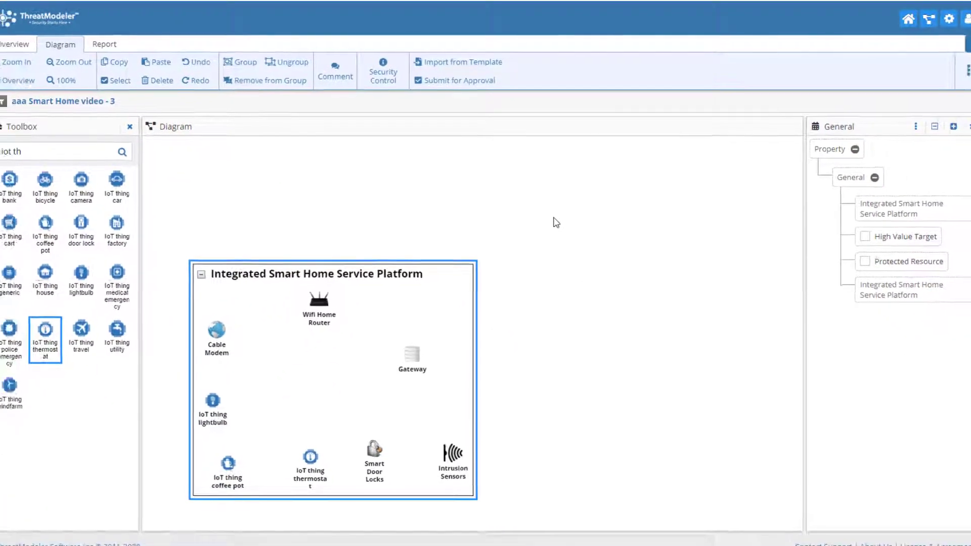
Step: Place Cellular Tower and App at the top, Users lower right, and Smart Devices right of the platform
triple_click(49, 146)
text(cel)
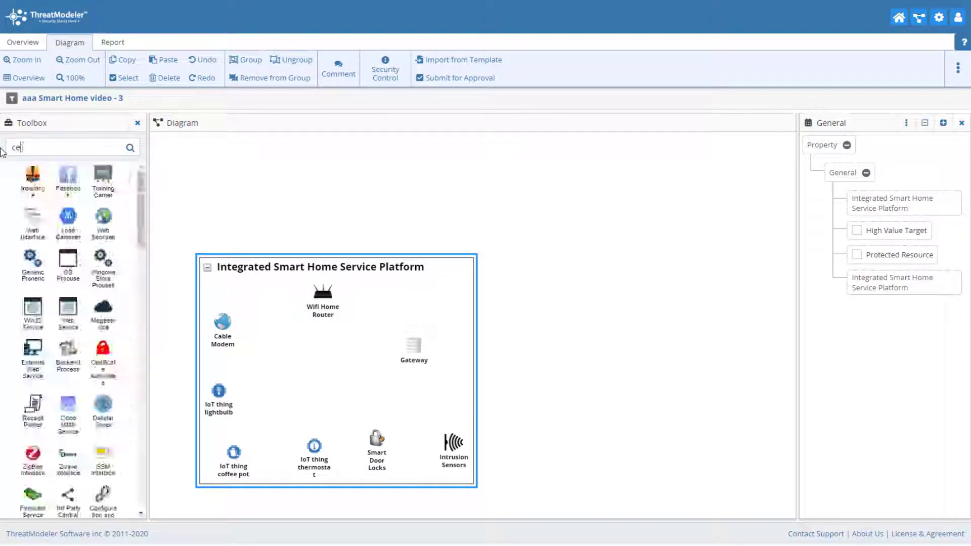
drag(54, 175, 447, 159)
triple_click(49, 149)
text(ap)
drag(42, 190, 564, 185)
triple_click(20, 147)
text(us)
drag(103, 178, 584, 445)
triple_click(22, 148)
text(sm)
drag(109, 283, 631, 346)
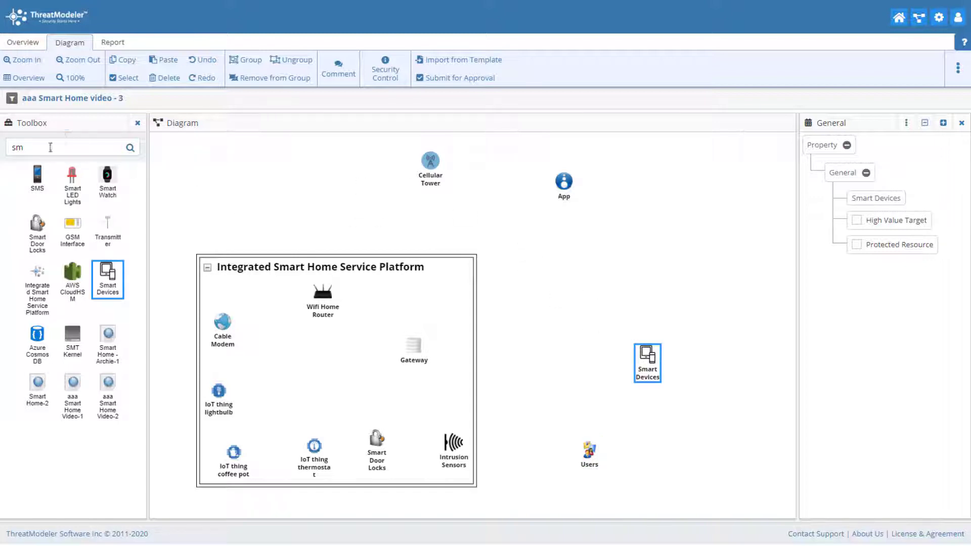
Step: Place Endpoint Security-1 between the platform group and Smart Devices
triple_click(9, 147)
text(end)
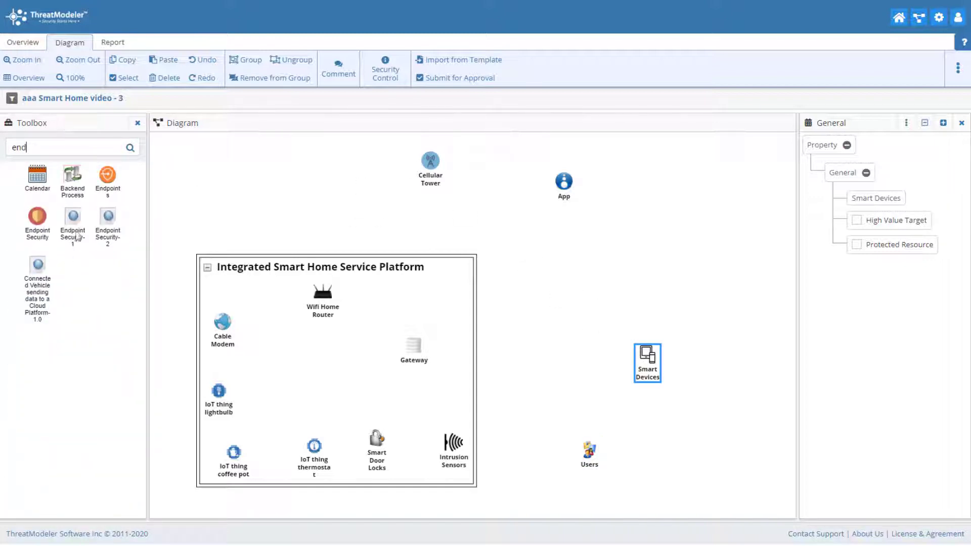
drag(76, 235, 509, 325)
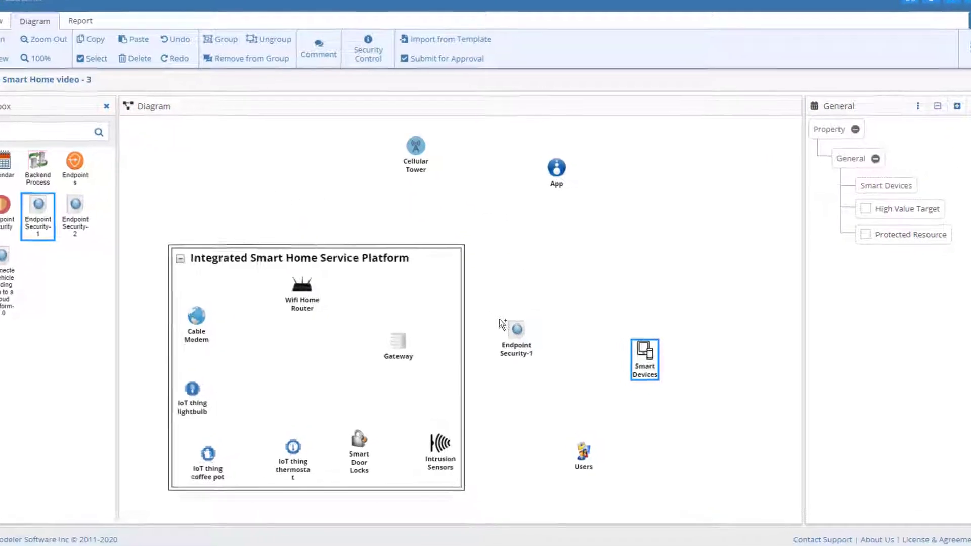
click(478, 307)
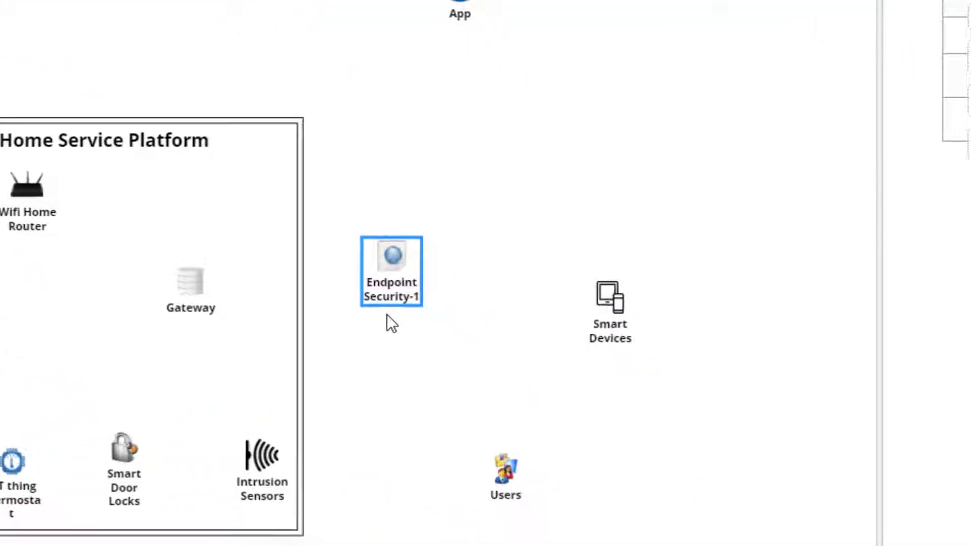
click(378, 313)
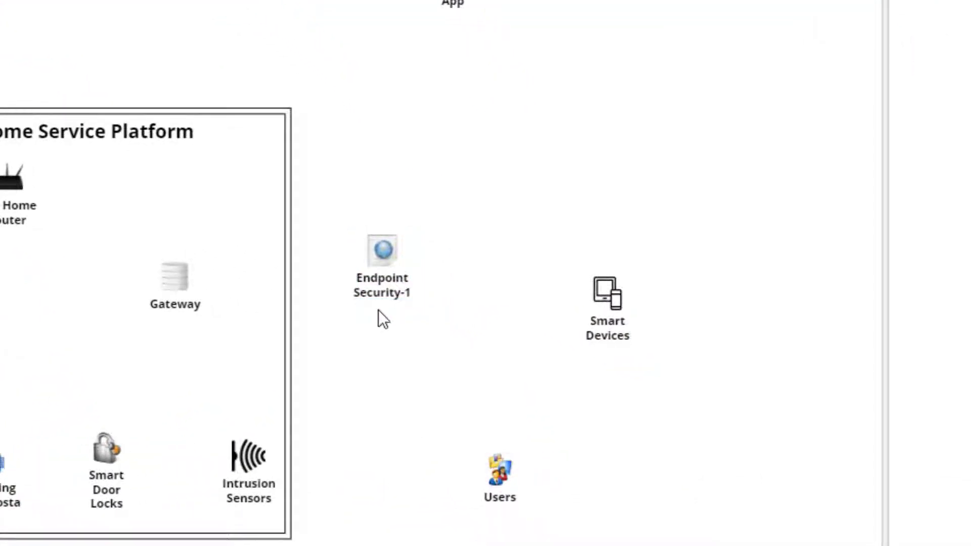
Step: Open the Endpoint Security-1 nested threat model and toggle Import Threats on, then off
right_click(388, 262)
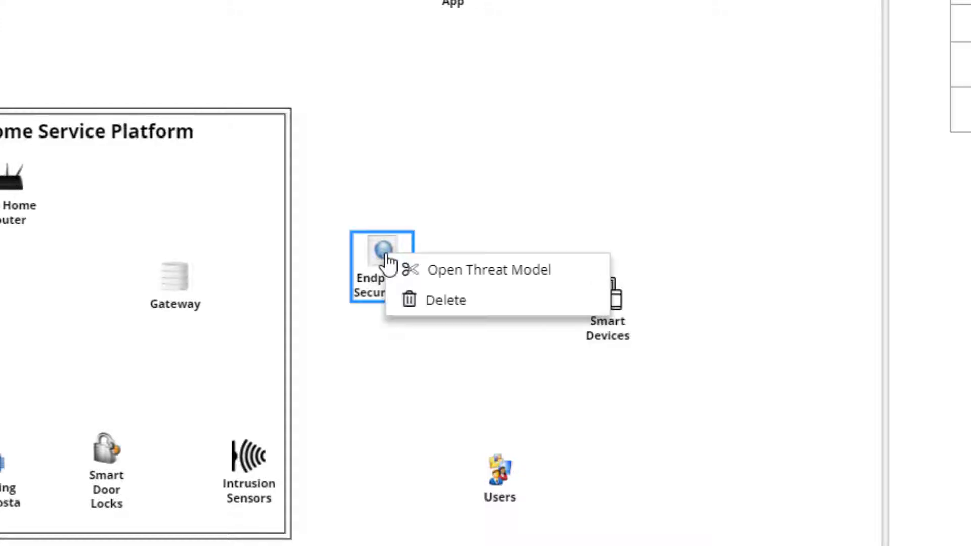
click(449, 271)
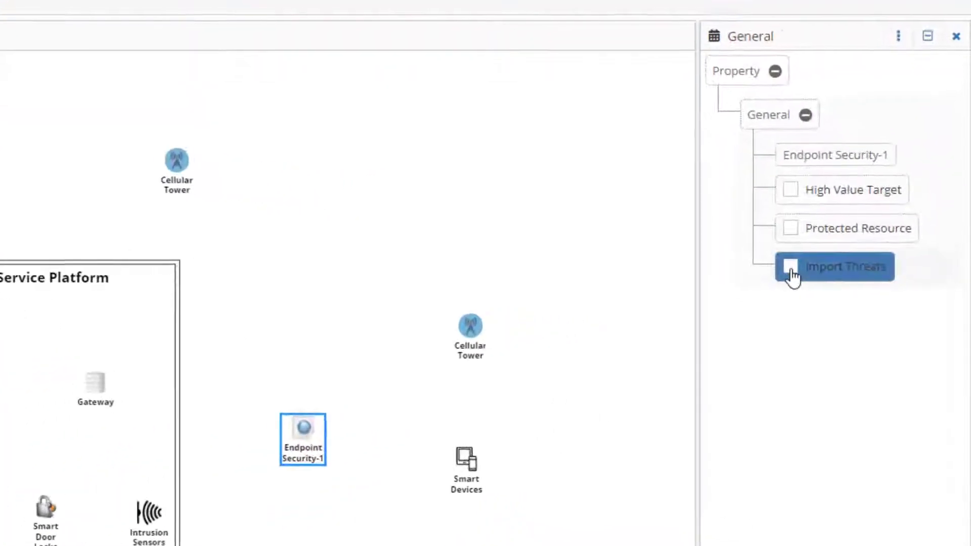
click(790, 268)
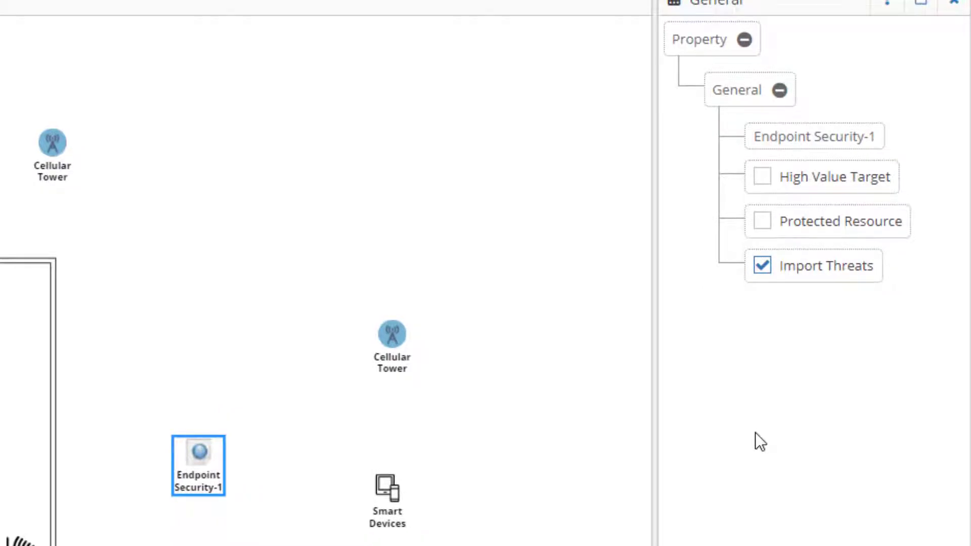
click(763, 267)
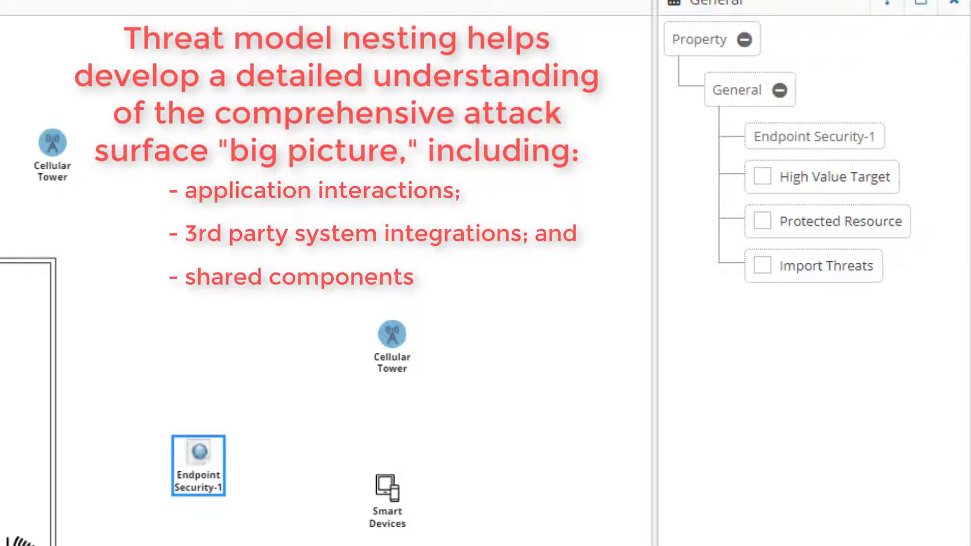
click(570, 408)
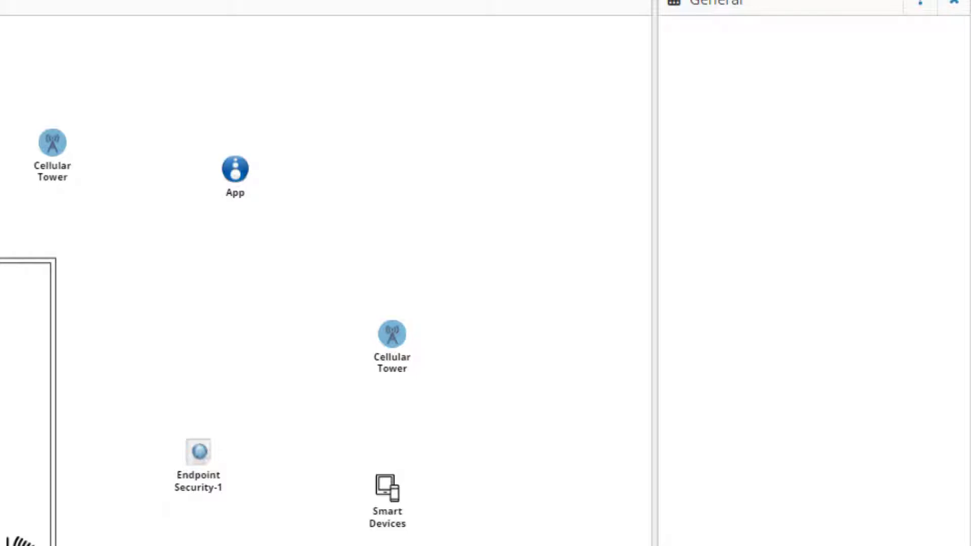
Step: Place Telecom Network 3G-1 beside the App node and select App
drag(3, 101, 410, 149)
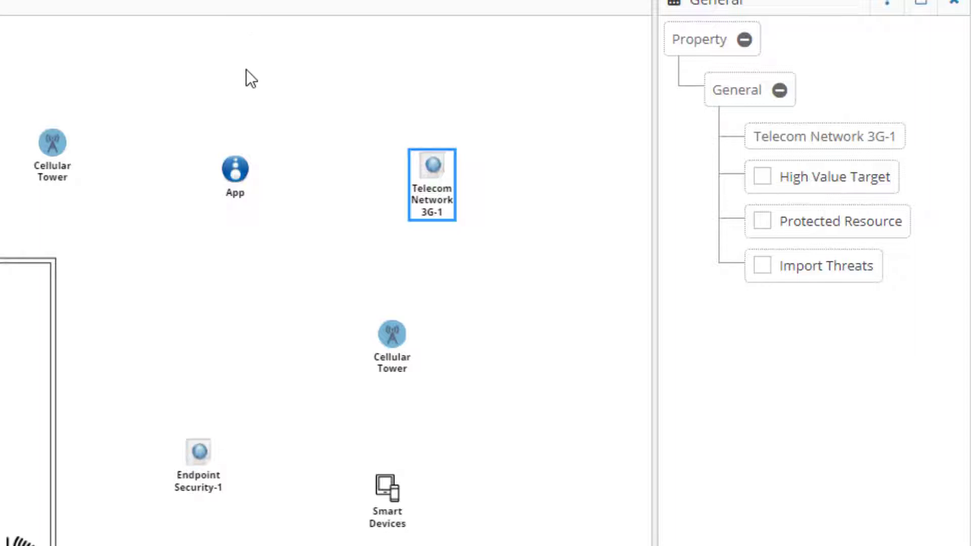
click(235, 172)
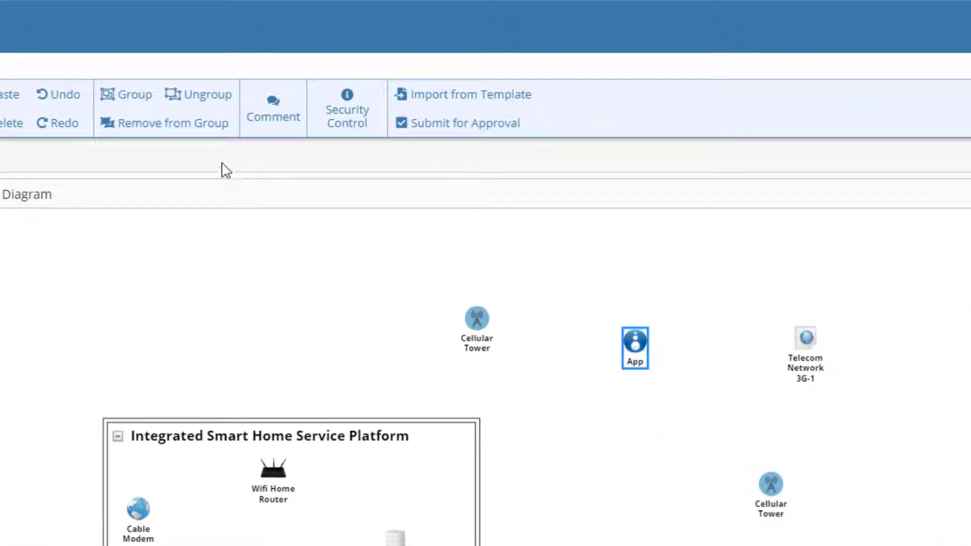
Step: Wrap the App node in a group and make it an AWS Cloud container
click(137, 101)
right_click(680, 314)
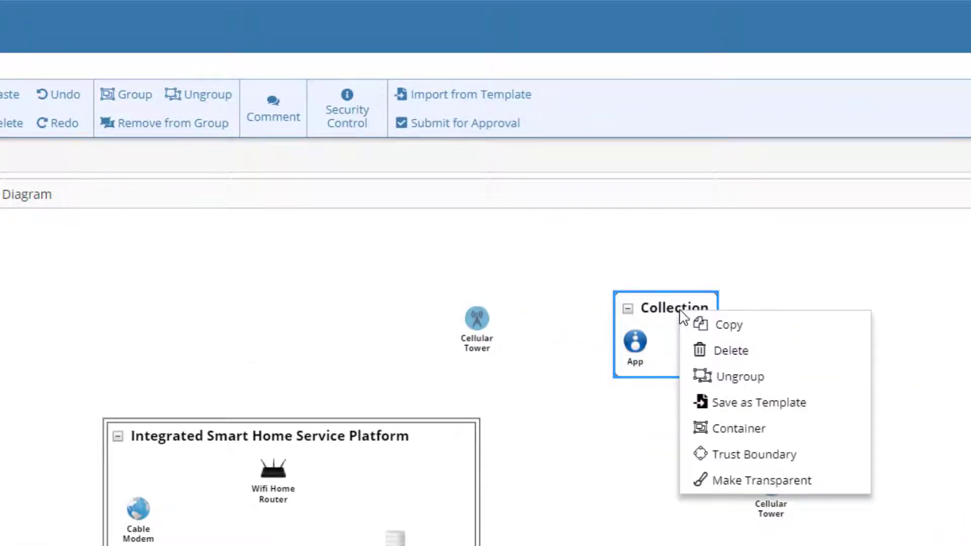
click(749, 429)
click(425, 87)
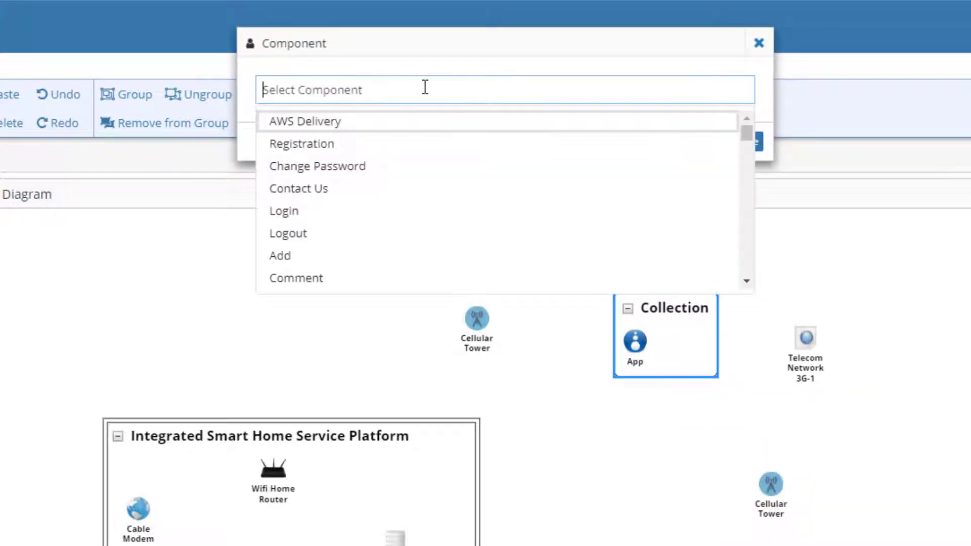
text(clou)
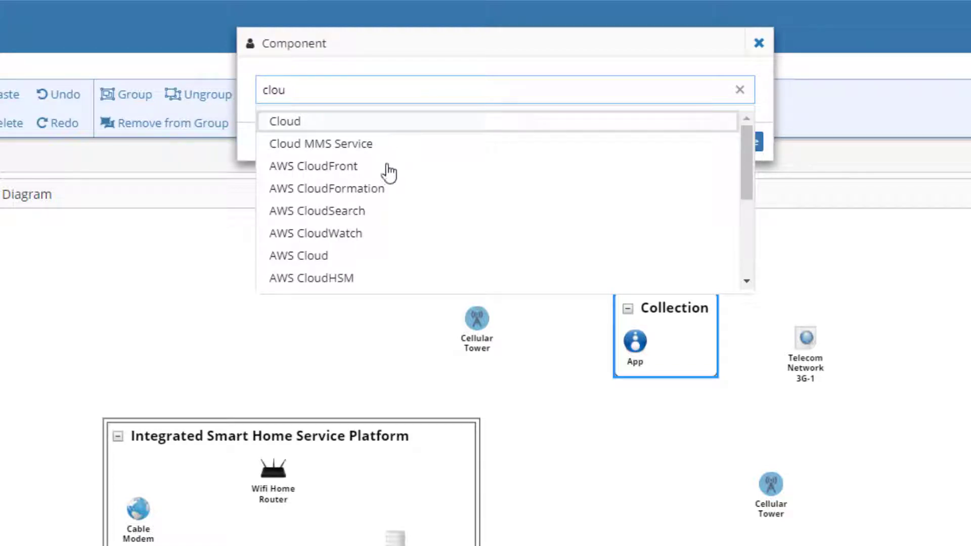
click(314, 257)
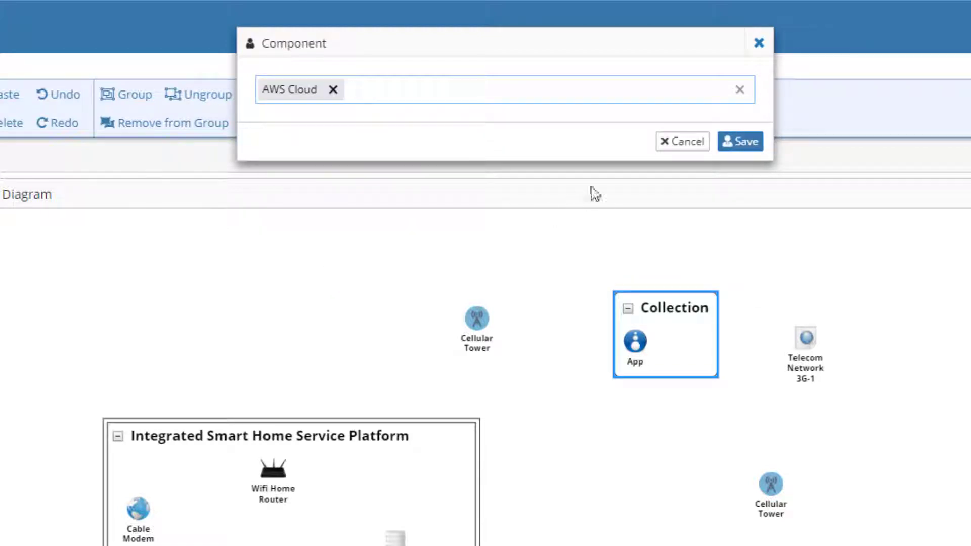
click(735, 142)
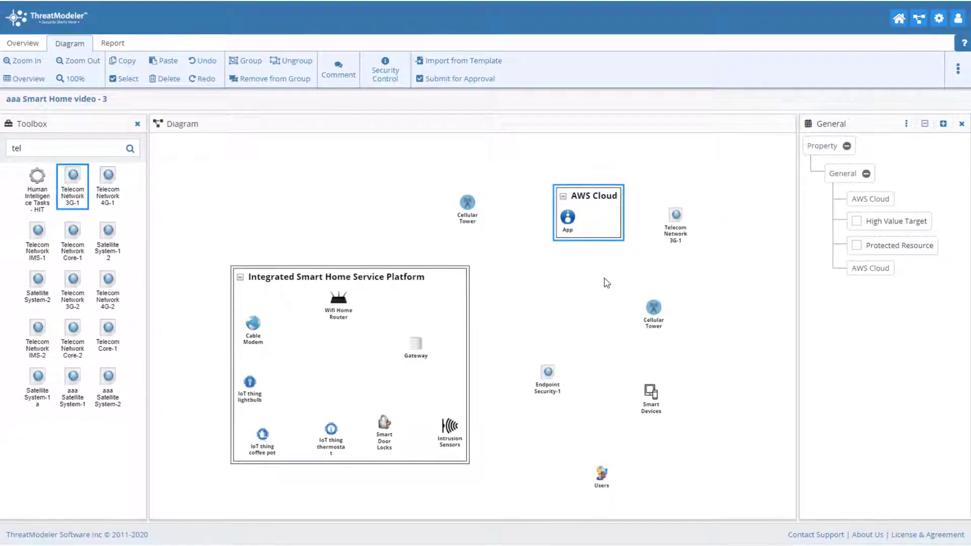
click(606, 283)
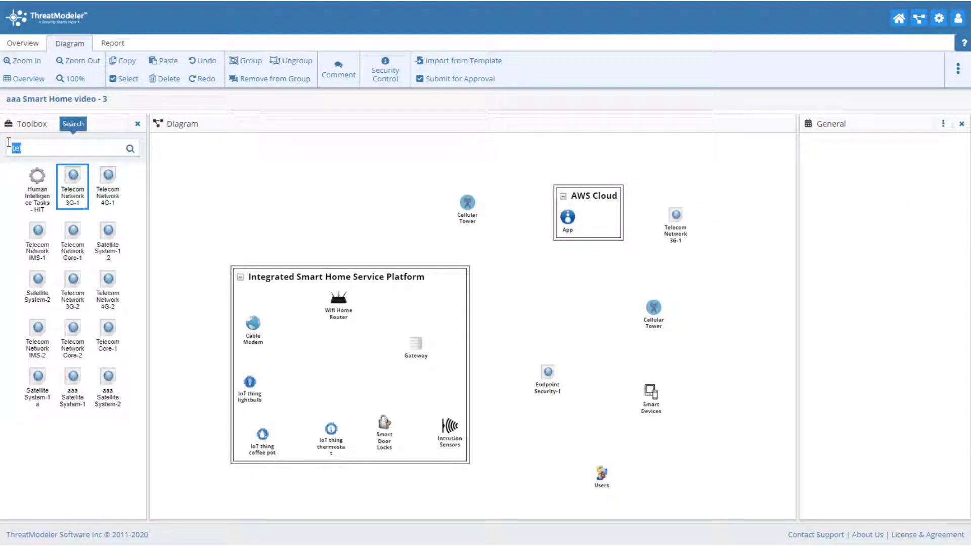
Step: Add a Windows Server at top left inside a Machine Trust Boundary group
text(win)
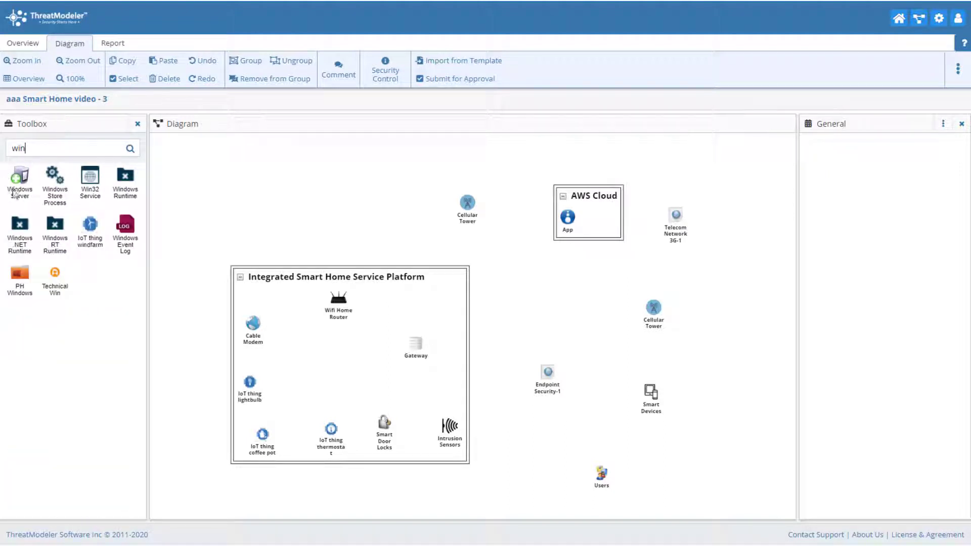
drag(18, 193, 281, 189)
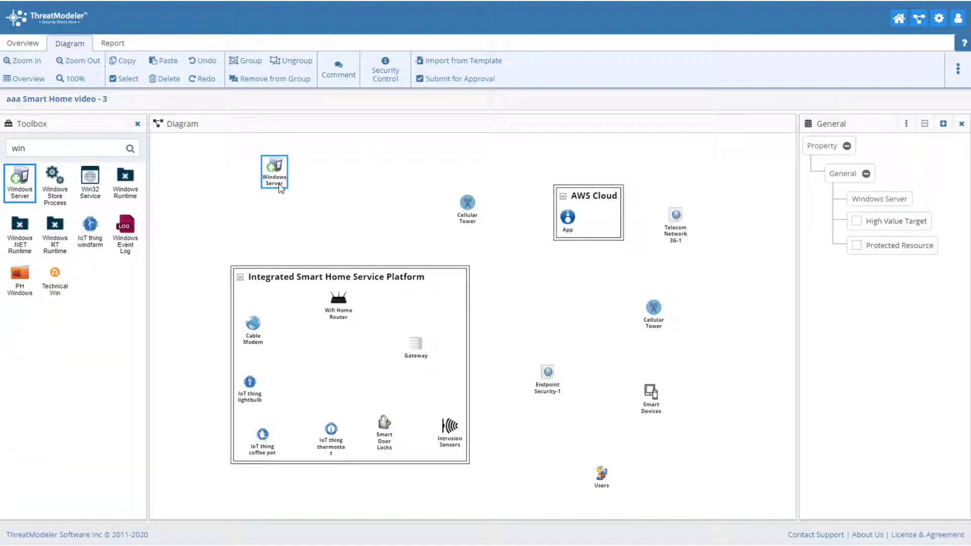
click(249, 64)
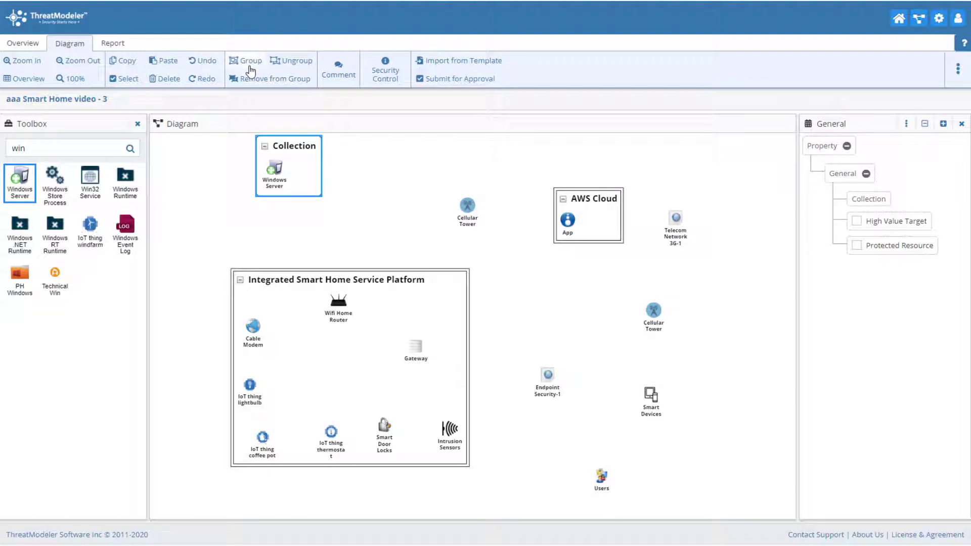
right_click(294, 151)
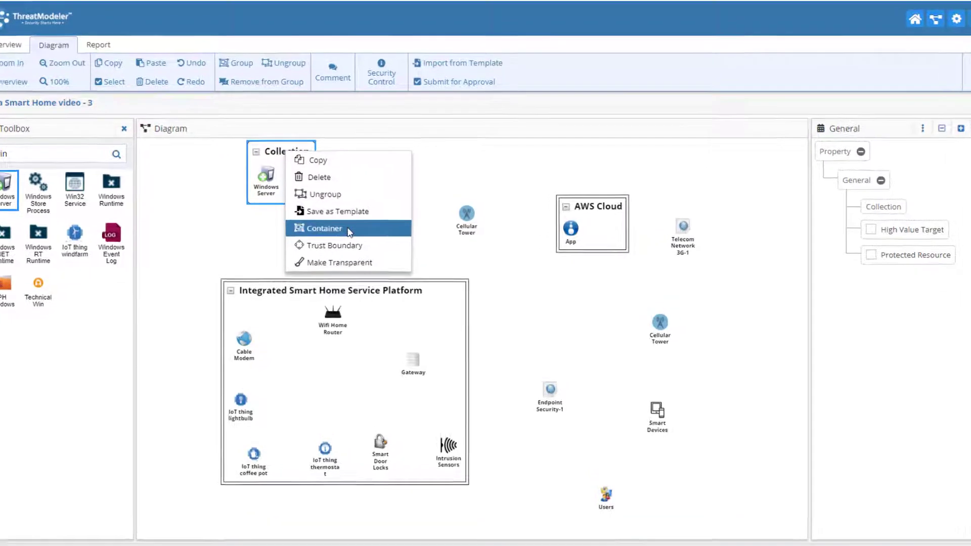
click(354, 222)
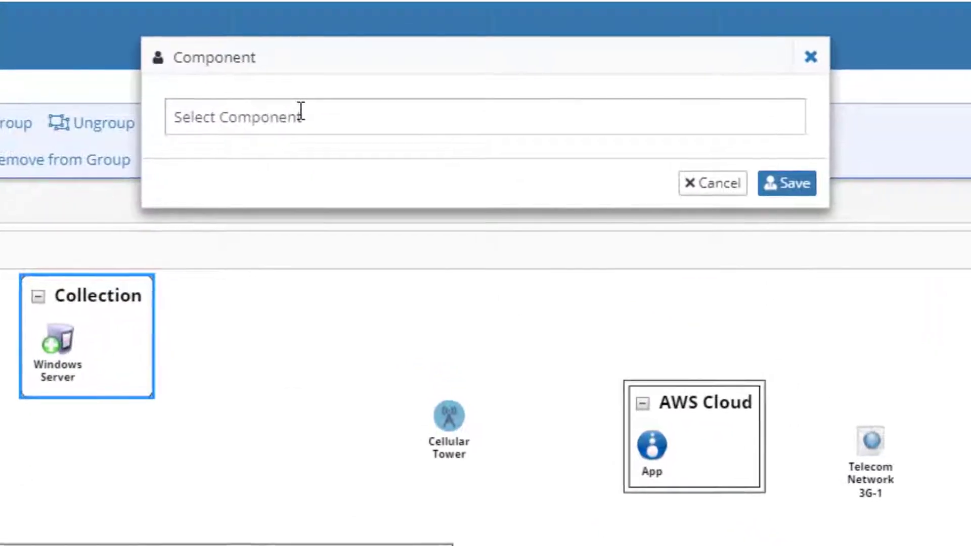
click(370, 67)
text(trust)
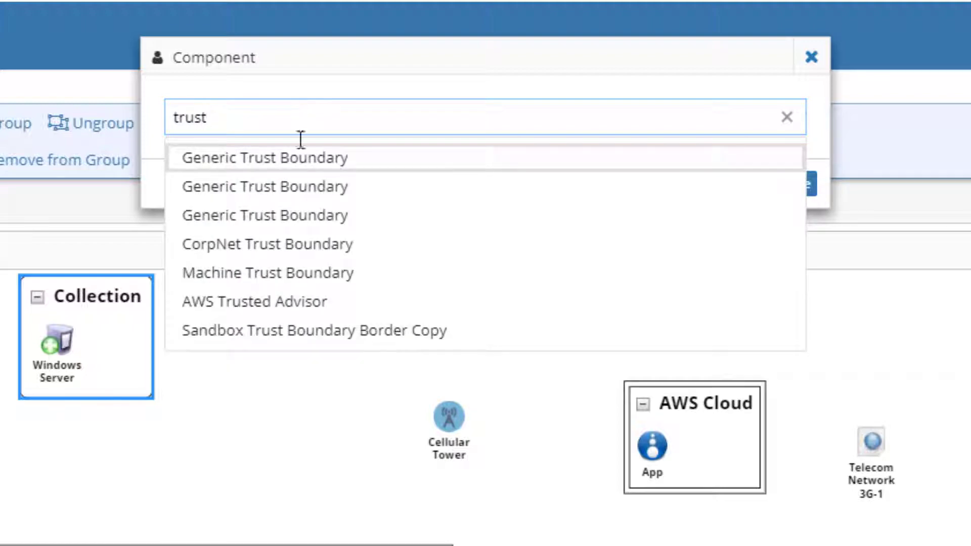
click(312, 278)
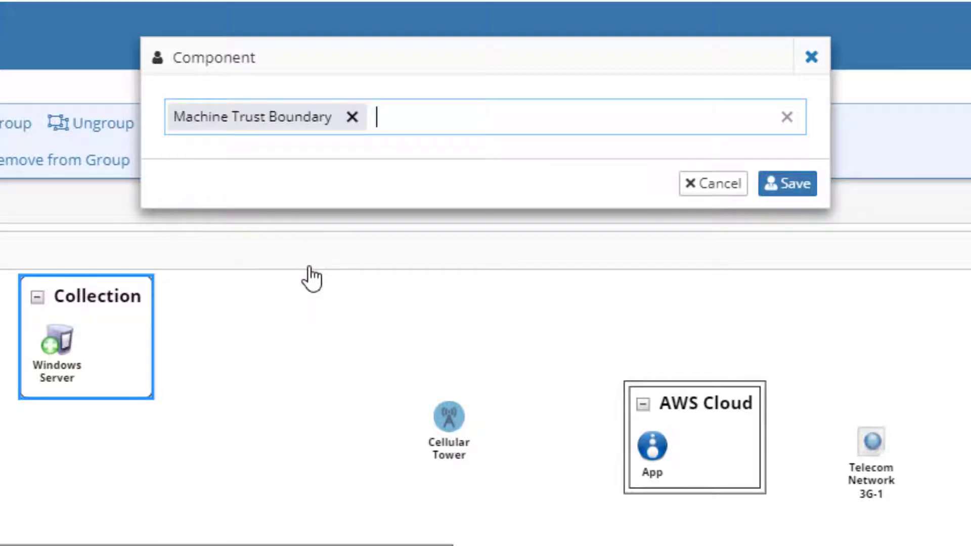
click(786, 184)
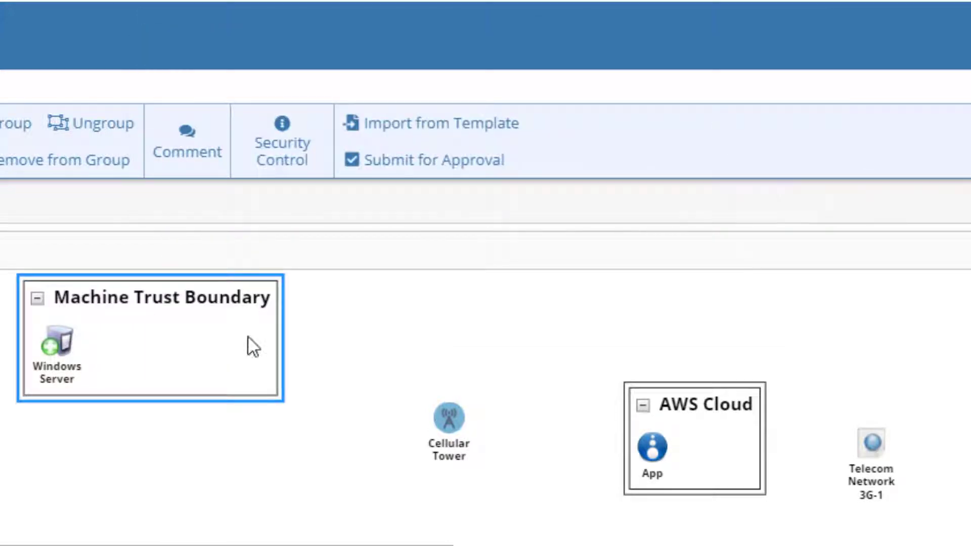
Step: Rename the trust boundary group to 'Organization IT System'
double_click(198, 296)
text(Organization IT System)
key(Return)
click(326, 350)
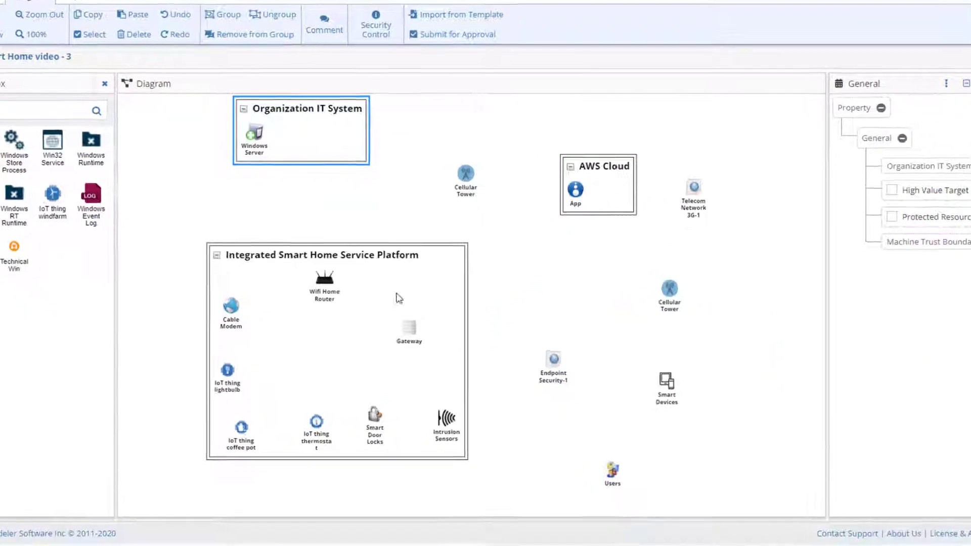
Step: Connect Smart Door Locks to the Gateway and set the flow's protocol to Bluetooth instead of HTTPS
click(408, 326)
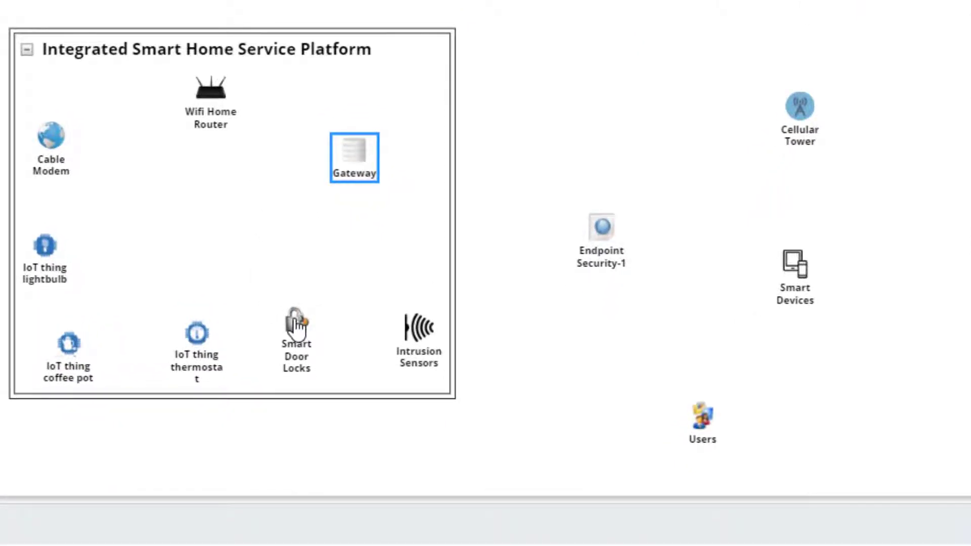
drag(296, 319, 345, 178)
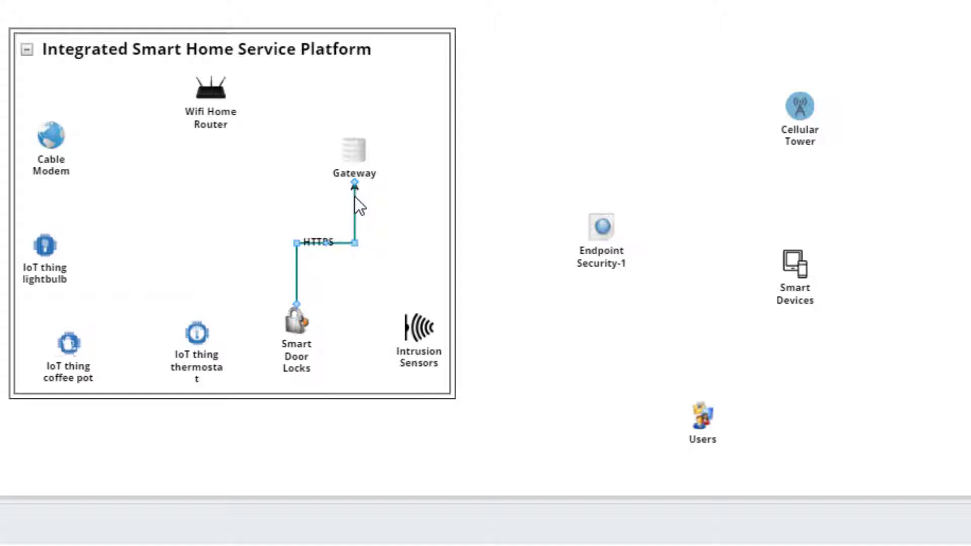
click(354, 197)
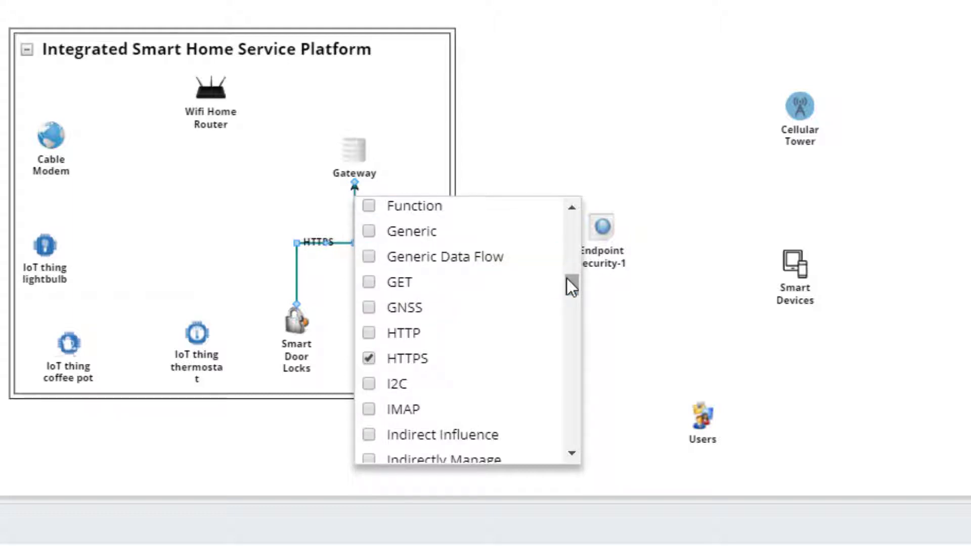
drag(567, 278, 568, 230)
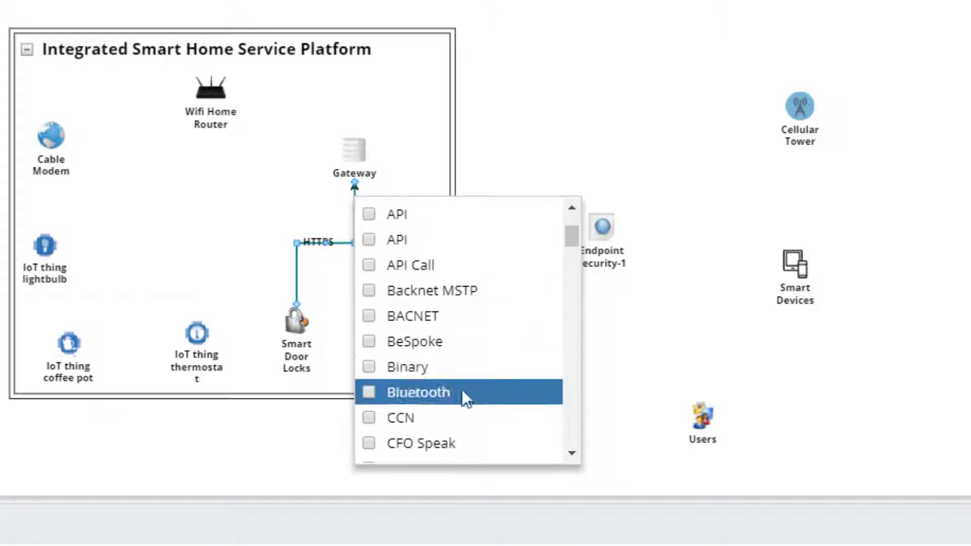
click(369, 393)
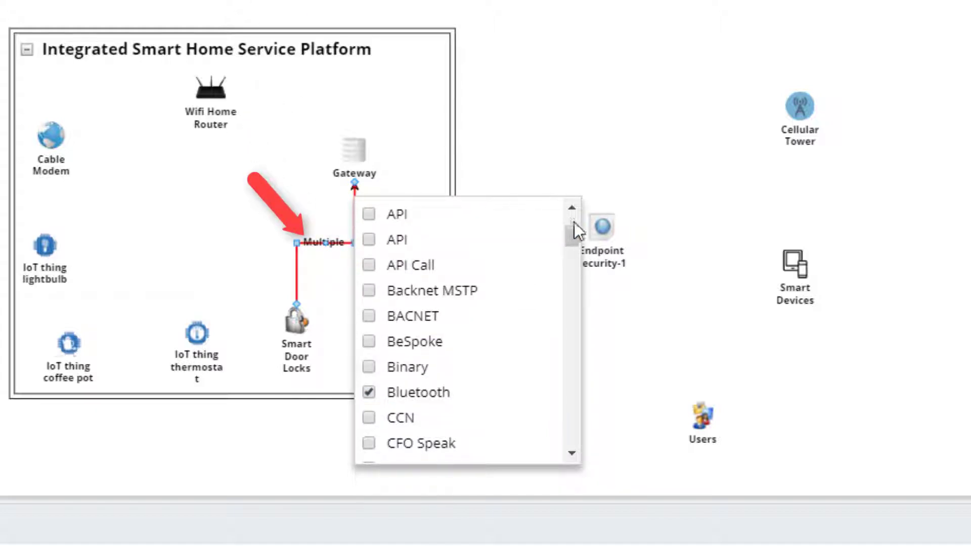
drag(576, 235, 583, 288)
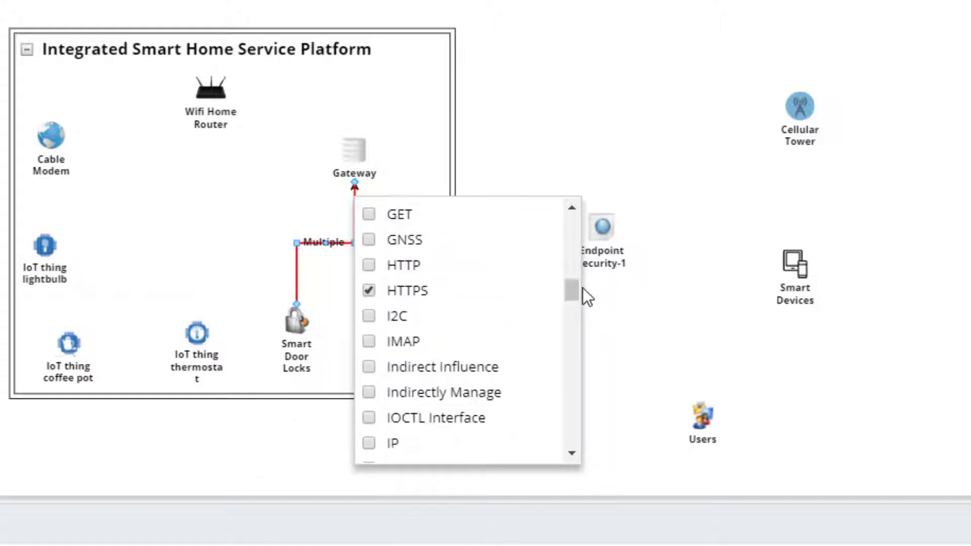
click(370, 289)
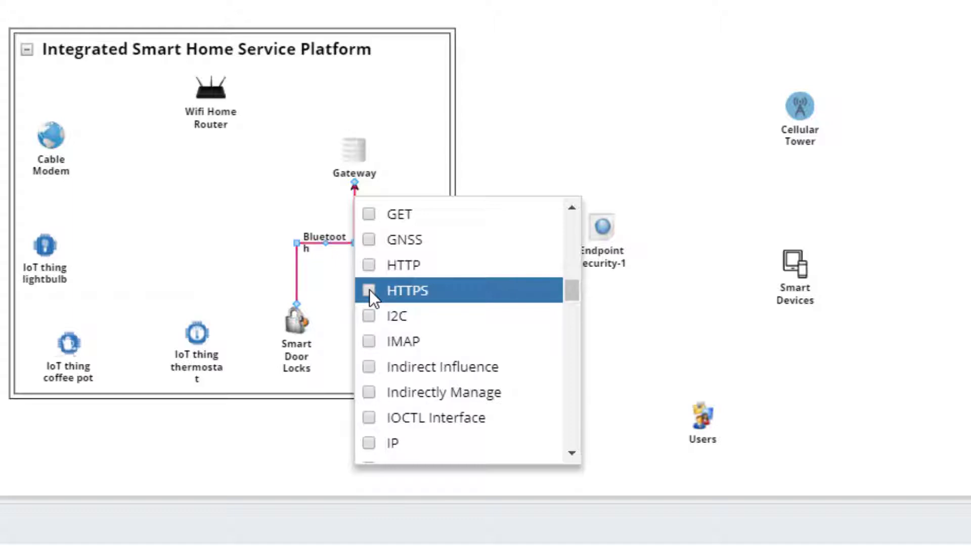
click(639, 301)
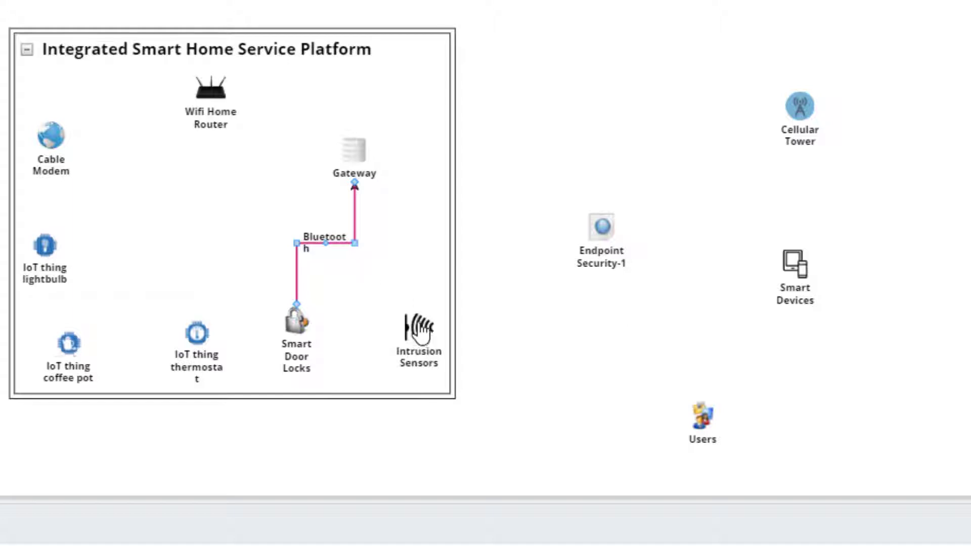
Step: Connect Intrusion Sensors to the Gateway, and link Wifi Home Router to the Gateway over WiFi instead of HTTPS
drag(420, 329, 354, 162)
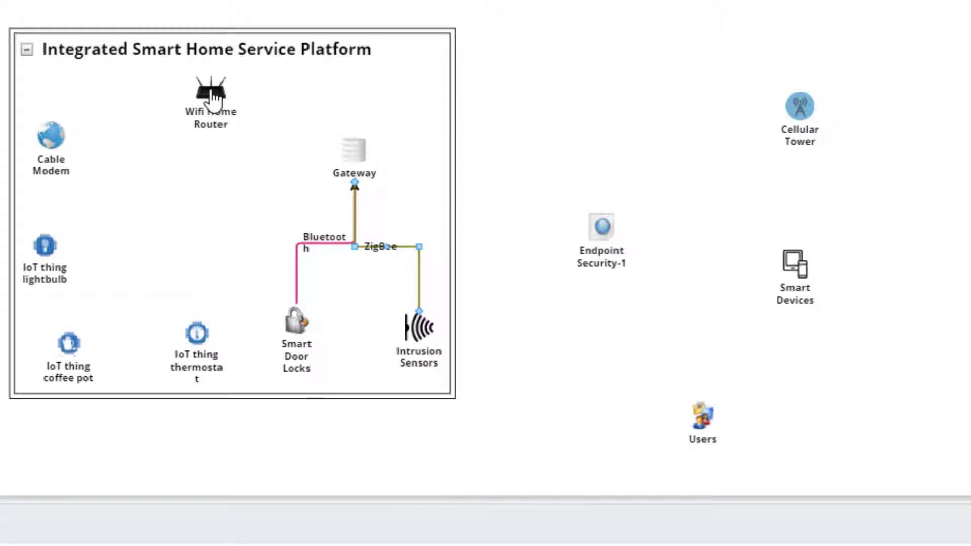
drag(212, 91, 320, 135)
click(287, 121)
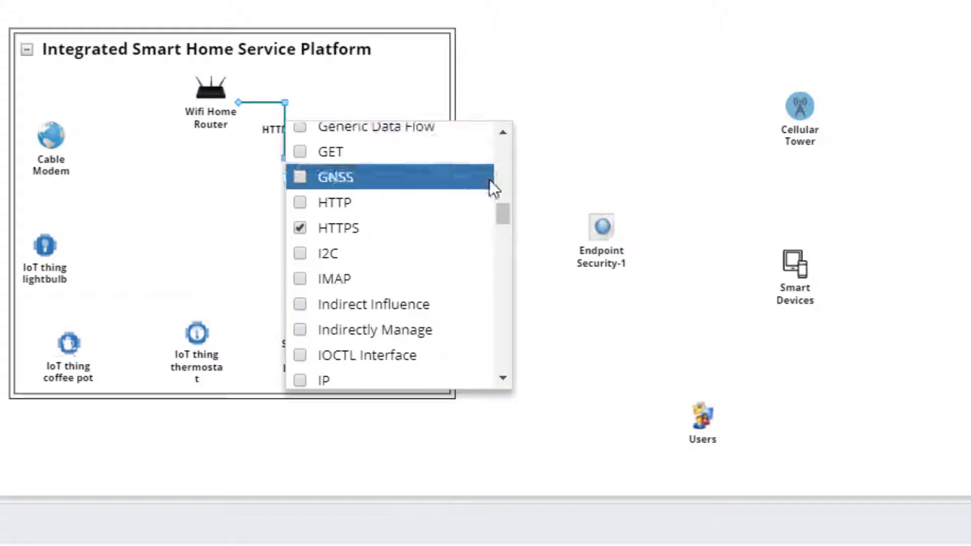
mouse_move(503, 195)
mouse_down()
mouse_move(509, 356)
mouse_move(500, 201)
mouse_move(501, 214)
mouse_up()
click(300, 318)
click(299, 227)
click(545, 306)
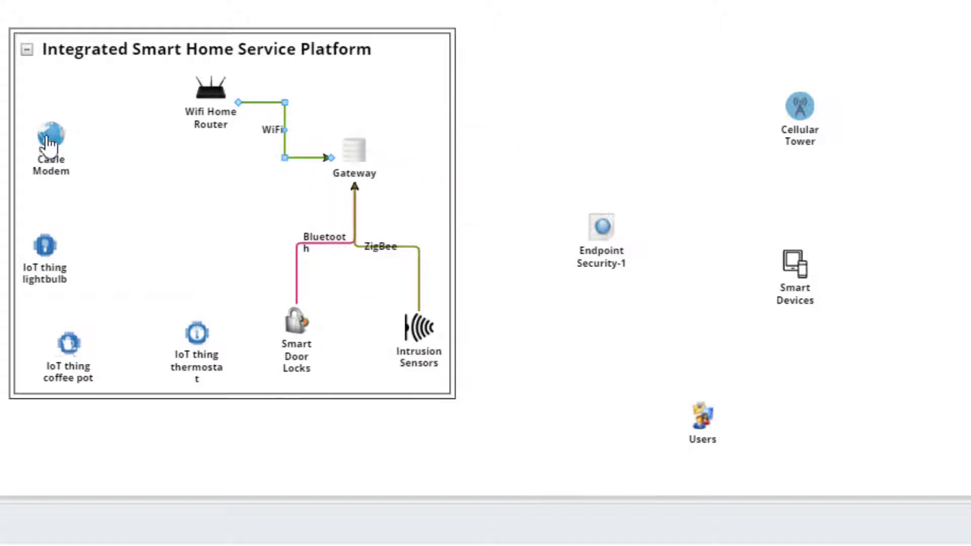
Step: Link Cable Modem to Wifi Home Router using TCP instead of HTTPS
drag(48, 136, 173, 112)
click(163, 105)
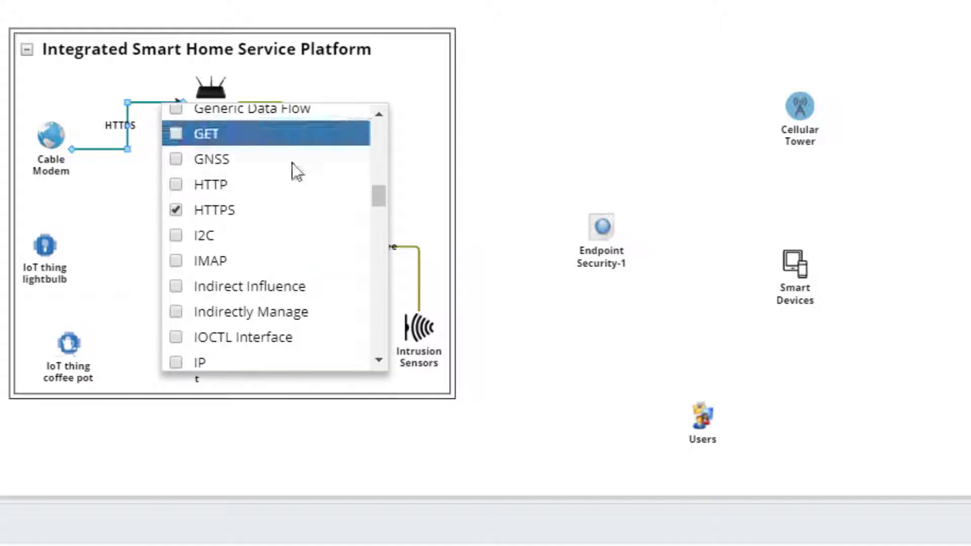
mouse_move(377, 198)
mouse_down()
mouse_move(382, 183)
mouse_move(382, 317)
mouse_move(371, 235)
mouse_move(384, 213)
mouse_up()
click(211, 219)
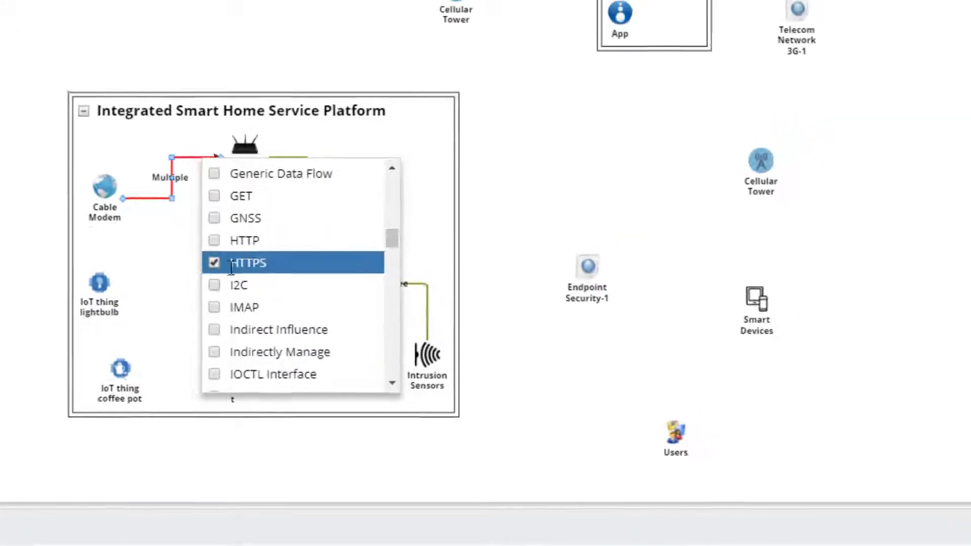
click(217, 243)
click(504, 305)
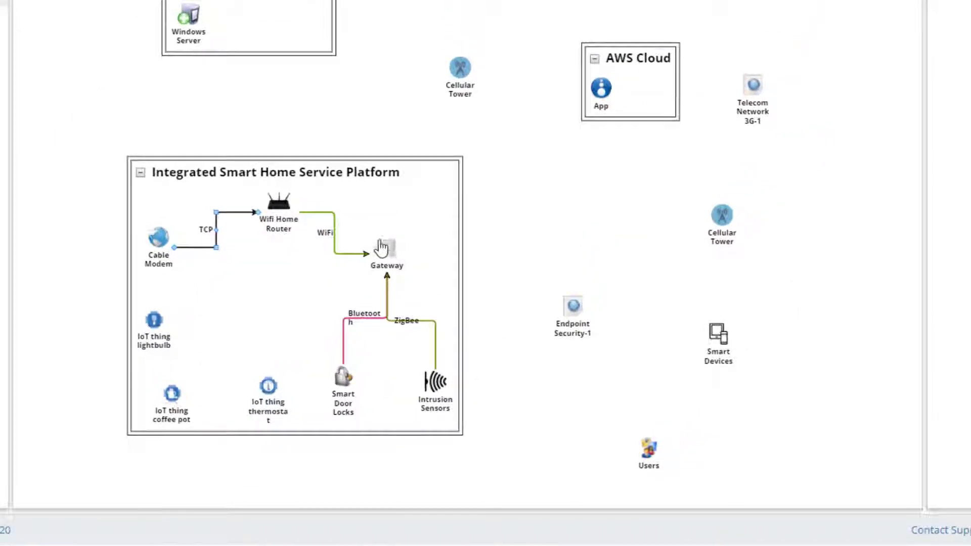
Step: Connect the Gateway to the upper Cellular Tower over 3G, rerouting the link
drag(382, 248, 445, 105)
drag(396, 152, 390, 122)
click(440, 121)
mouse_move(603, 189)
mouse_down()
mouse_move(602, 141)
mouse_move(608, 197)
mouse_up()
click(450, 136)
click(450, 152)
click(564, 367)
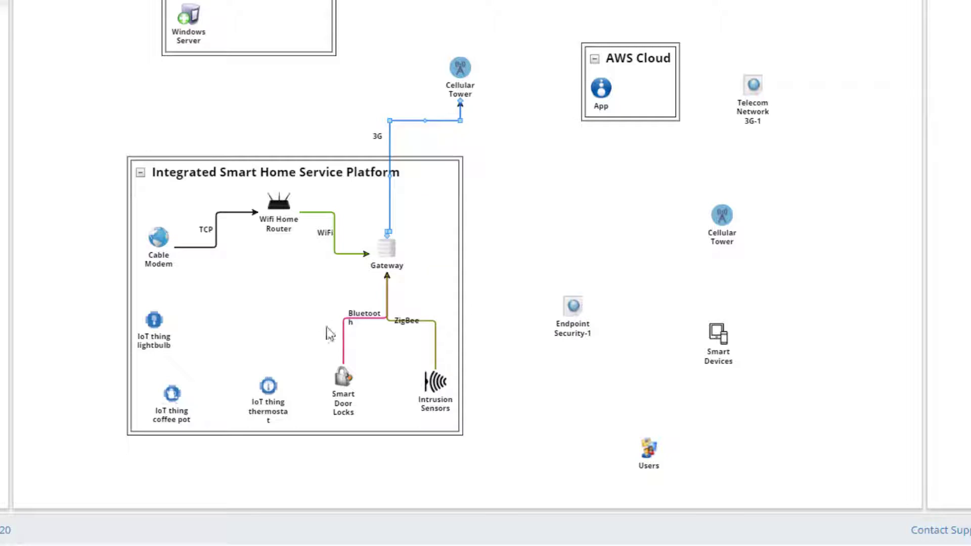
Step: Link the IoT thermostat to the Gateway over Z-Wave and reposition the thermostat
drag(268, 391, 363, 270)
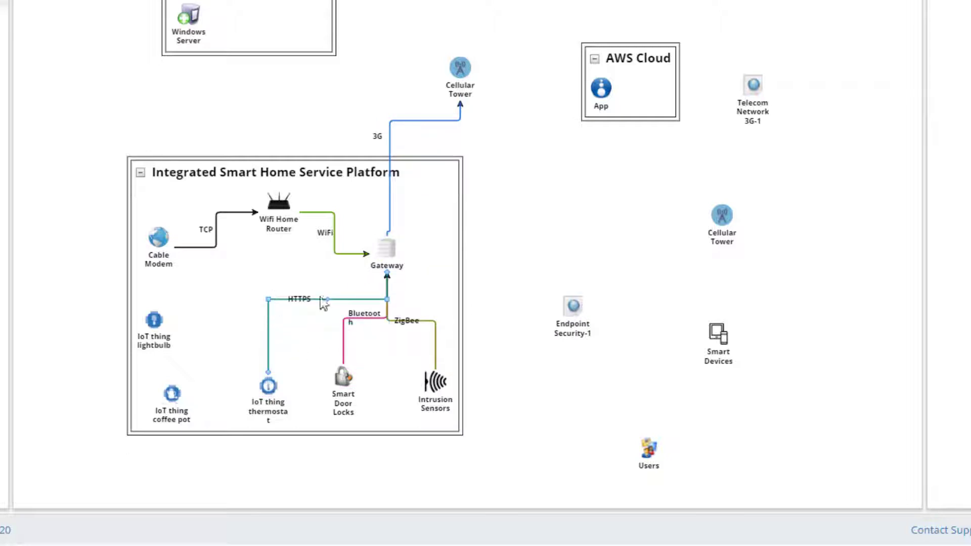
click(325, 299)
mouse_move(475, 372)
mouse_down()
mouse_move(478, 488)
mouse_move(468, 373)
mouse_up()
click(430, 485)
click(324, 390)
click(276, 402)
drag(276, 402, 307, 363)
Step: Move the IoT coffee pot and link it to the Gateway over Thread instead of HTTPS
drag(174, 417, 224, 381)
drag(221, 356, 299, 259)
drag(248, 368, 273, 283)
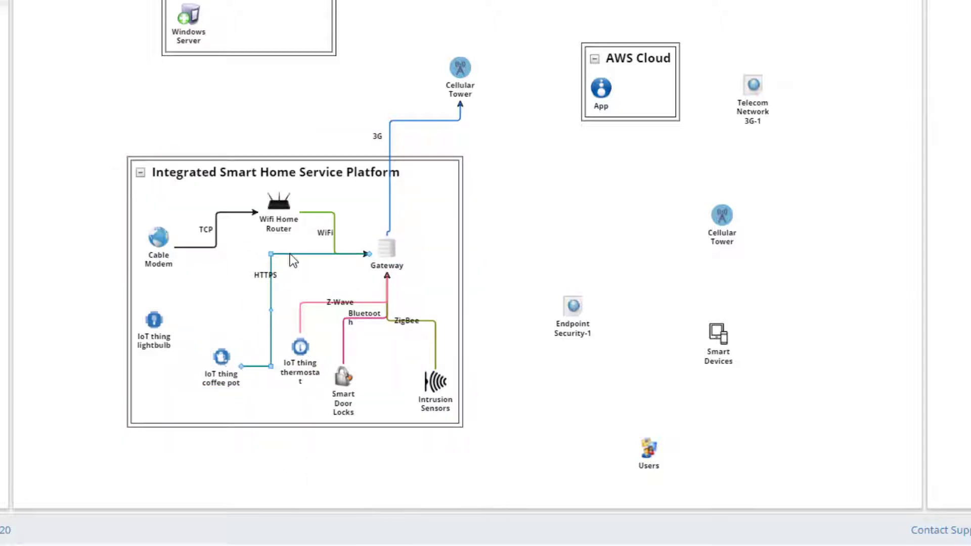
click(294, 261)
mouse_move(453, 324)
mouse_down()
mouse_move(459, 423)
mouse_move(449, 326)
mouse_up()
click(300, 328)
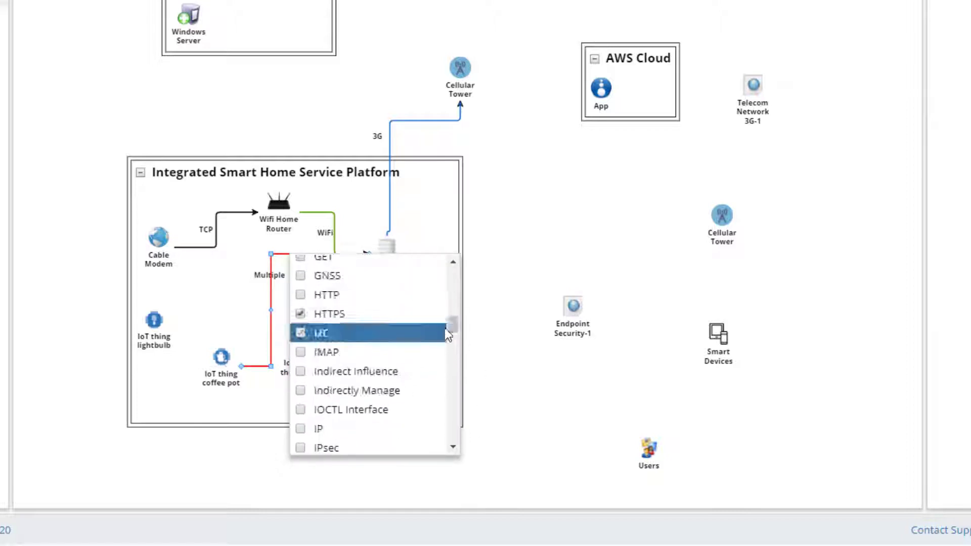
click(302, 314)
click(192, 443)
Step: Link the IoT lightbulb to the Gateway over ZigBee instead of HTTPS
drag(154, 320, 386, 249)
drag(271, 330, 241, 321)
click(241, 321)
mouse_move(404, 384)
mouse_down()
mouse_move(403, 501)
mouse_move(402, 382)
mouse_up()
click(252, 480)
click(251, 381)
click(352, 475)
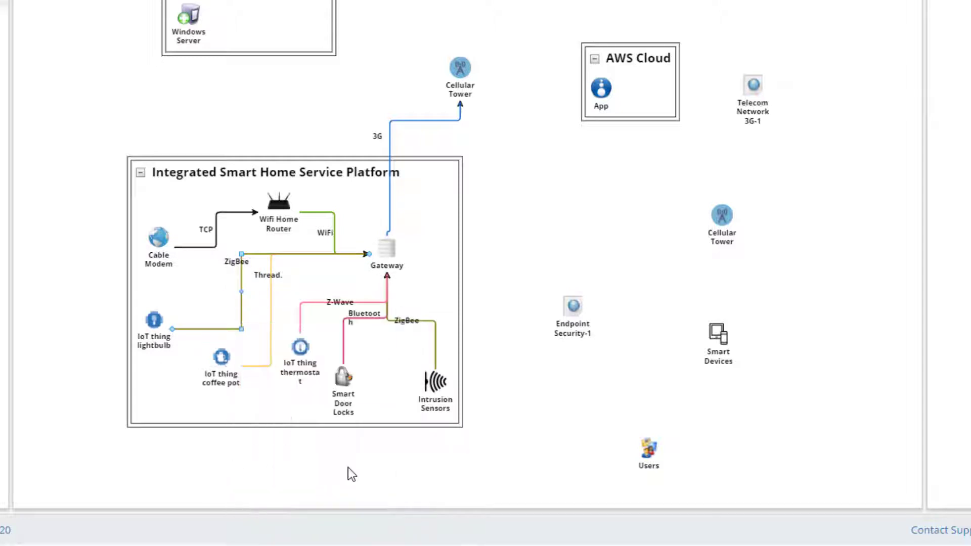
Step: Connect Users to Smart Devices with Generic protocol and drop HTTPS from the Endpoint Security-1 link
drag(648, 458, 718, 336)
click(719, 373)
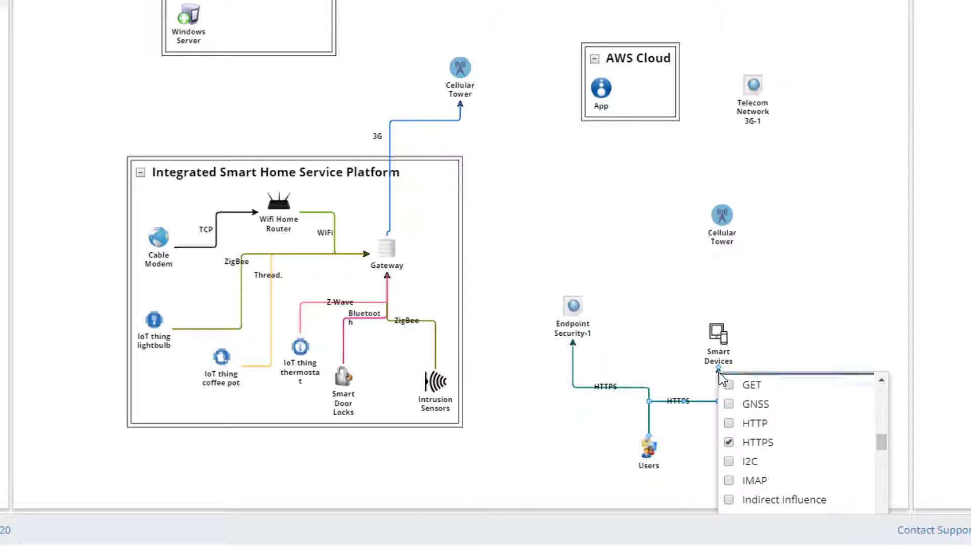
click(881, 380)
click(729, 378)
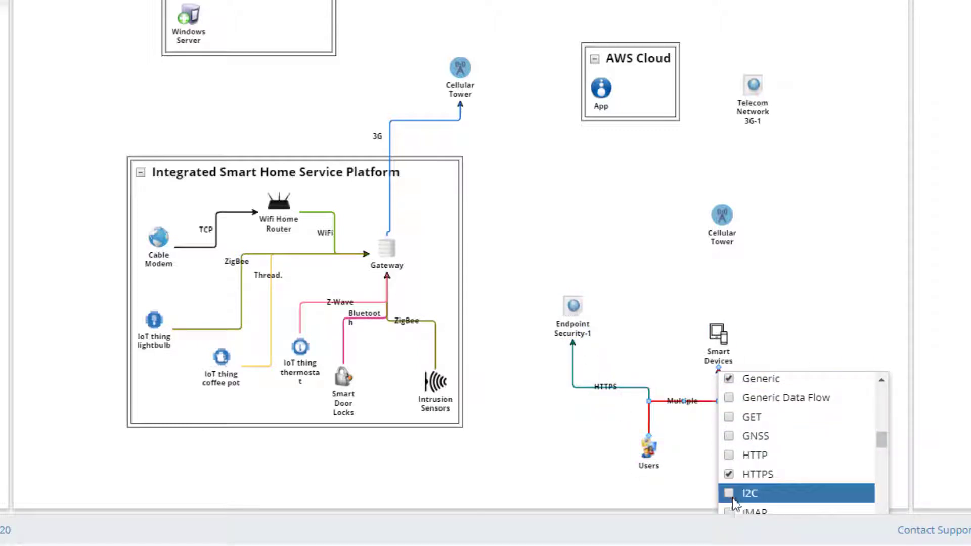
click(574, 357)
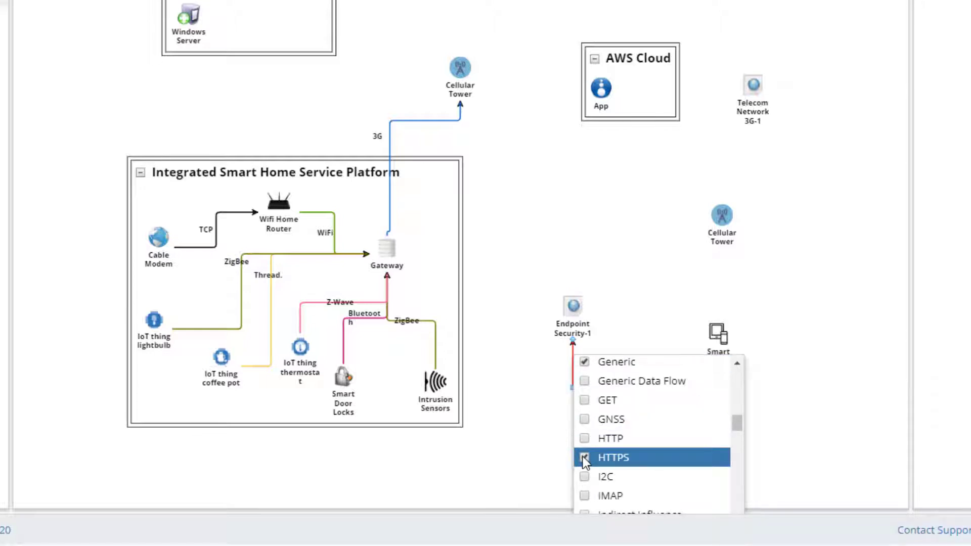
click(541, 461)
Step: Connect Endpoint Security-1 to AWS Cloud, and Smart Devices to the lower Cellular Tower over 3G
drag(573, 305, 651, 97)
drag(717, 334, 720, 240)
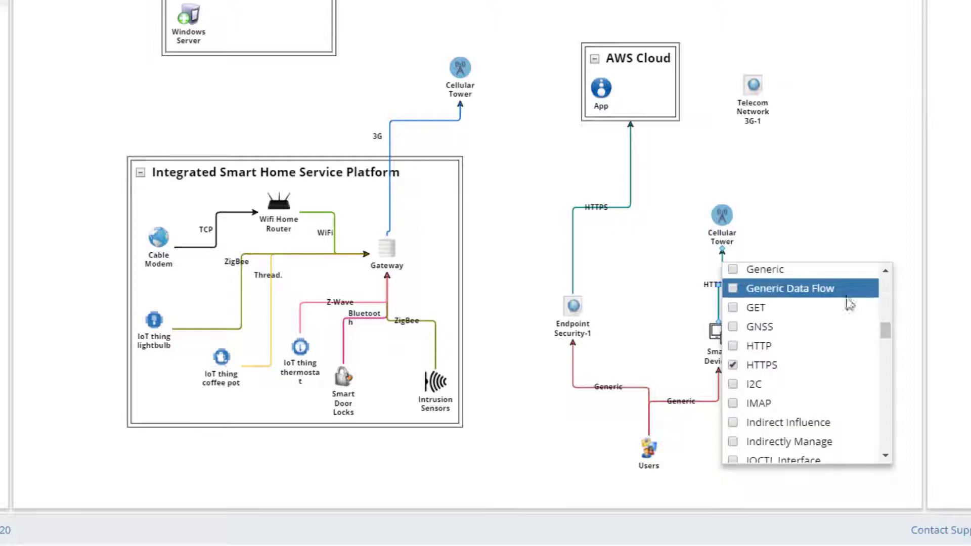
mouse_move(887, 329)
mouse_down()
mouse_move(887, 275)
mouse_move(887, 333)
mouse_up()
click(864, 278)
click(732, 313)
click(685, 321)
Step: Connect the lower tower to Telecom Network 3G-1, the upper tower to App, and the platform to Windows Server
mouse_move(722, 214)
mouse_down()
mouse_move(754, 85)
mouse_move(715, 95)
mouse_move(682, 82)
mouse_up()
mouse_move(485, 84)
mouse_down()
mouse_move(609, 85)
mouse_move(406, 253)
mouse_up()
drag(583, 251, 520, 256)
click(319, 180)
drag(279, 34, 279, 36)
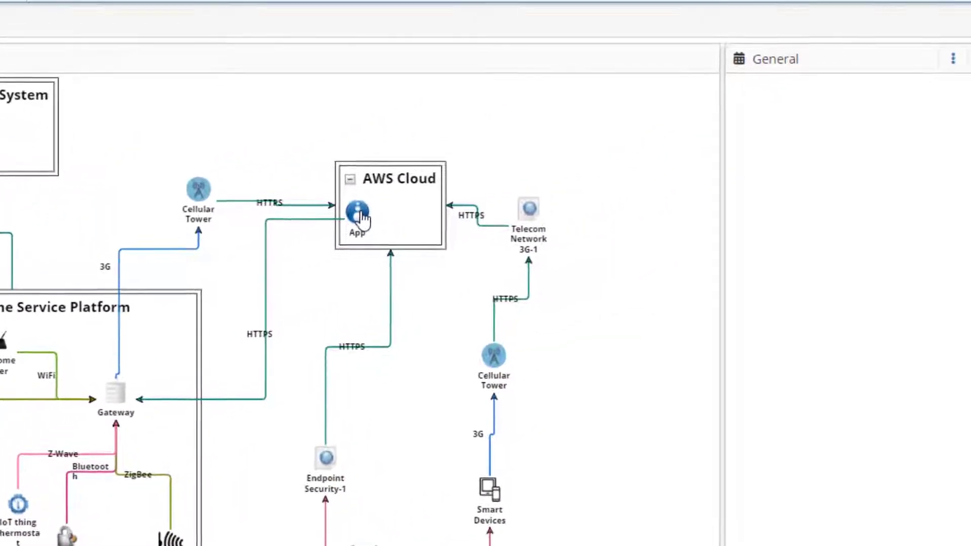
Step: Add a Form widget with a Database backend to the App and save it
click(359, 217)
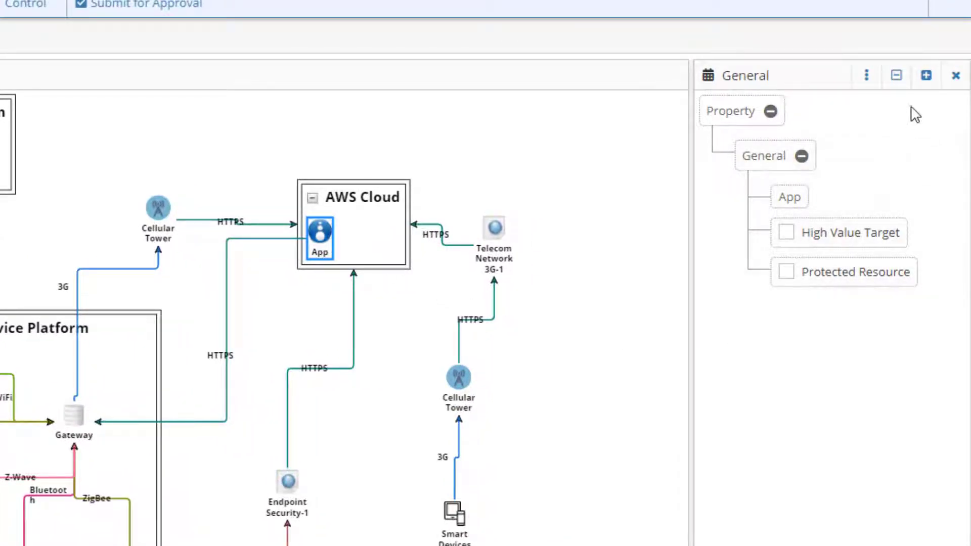
click(927, 81)
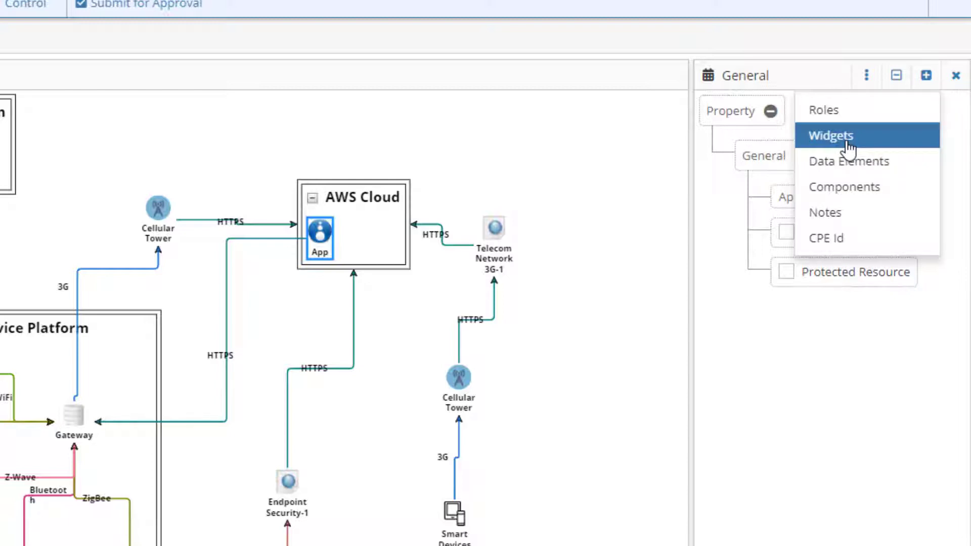
click(850, 150)
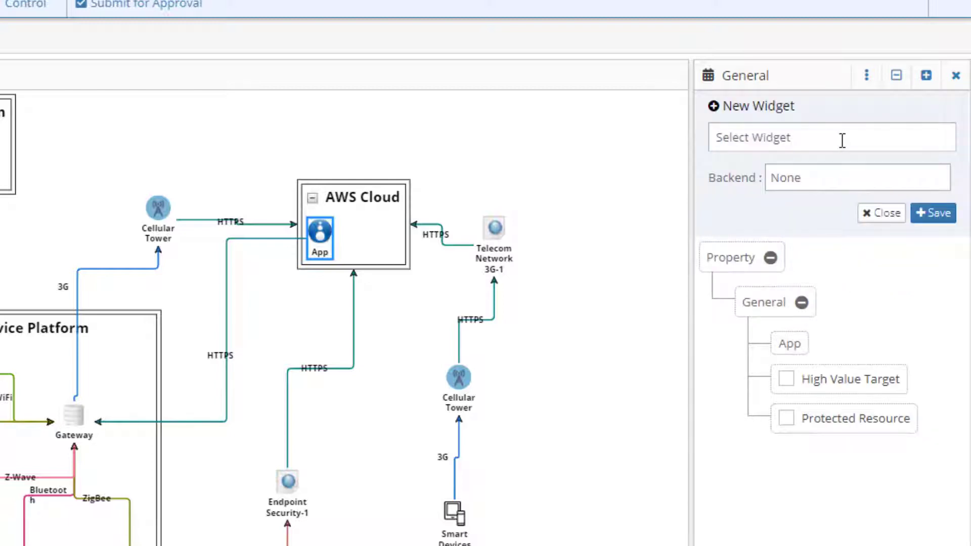
click(834, 142)
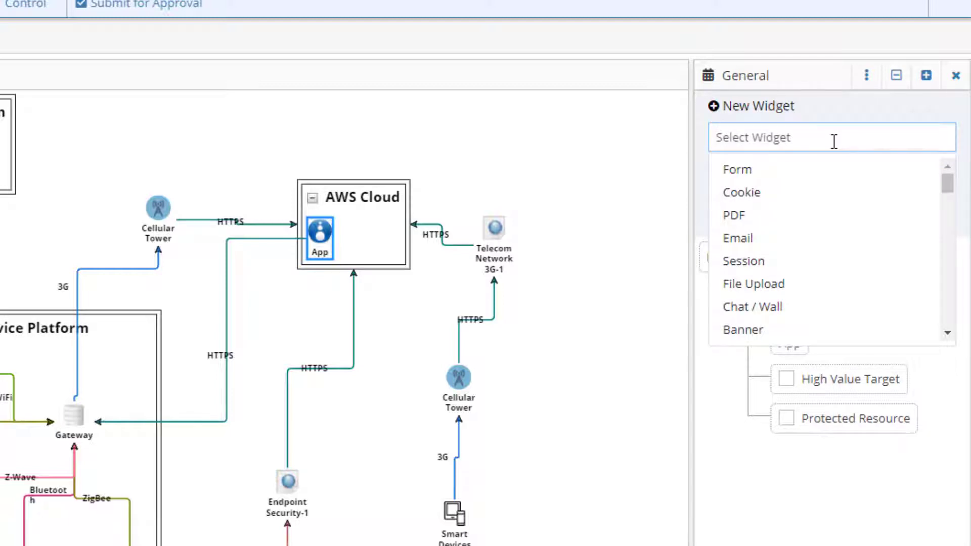
text(f)
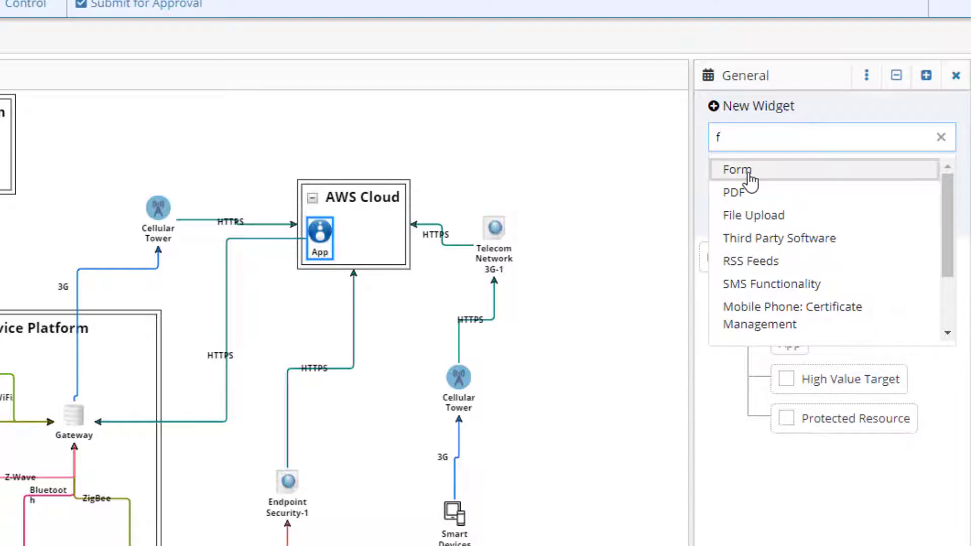
click(751, 175)
click(816, 183)
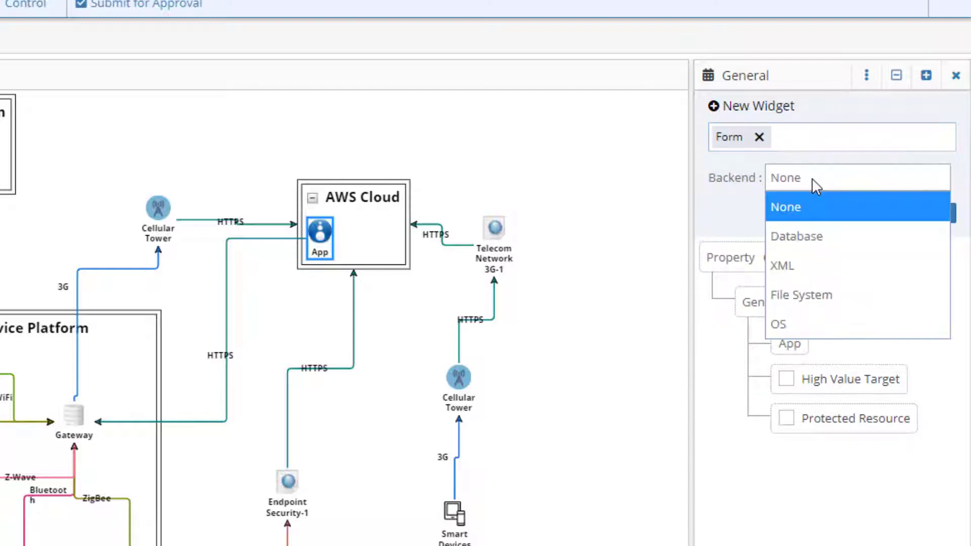
click(816, 243)
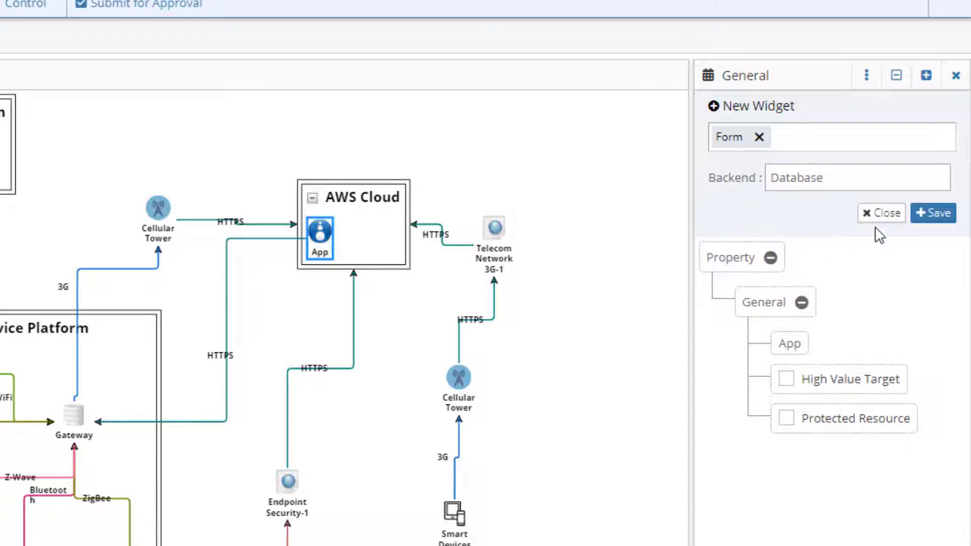
click(933, 213)
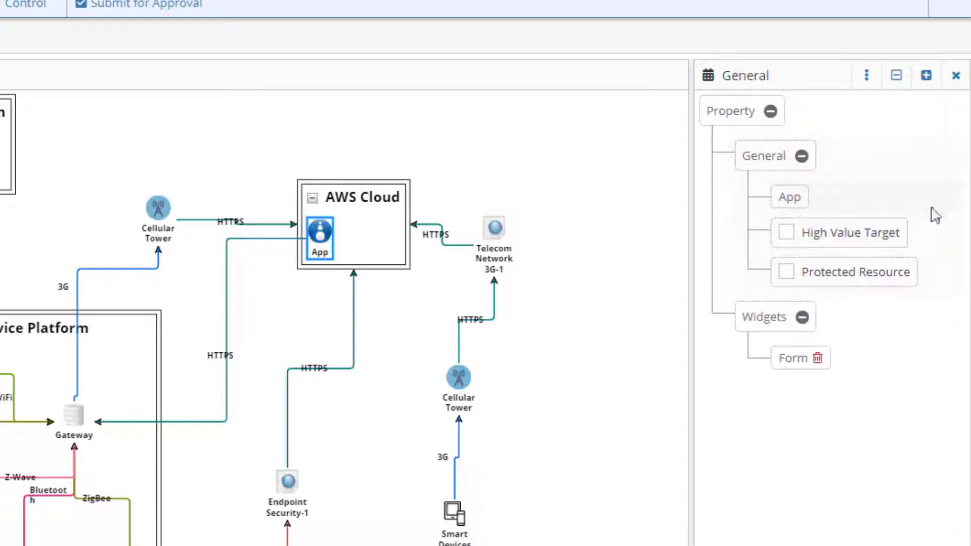
Step: Add Cookie and Session widgets to the App and save them
click(927, 75)
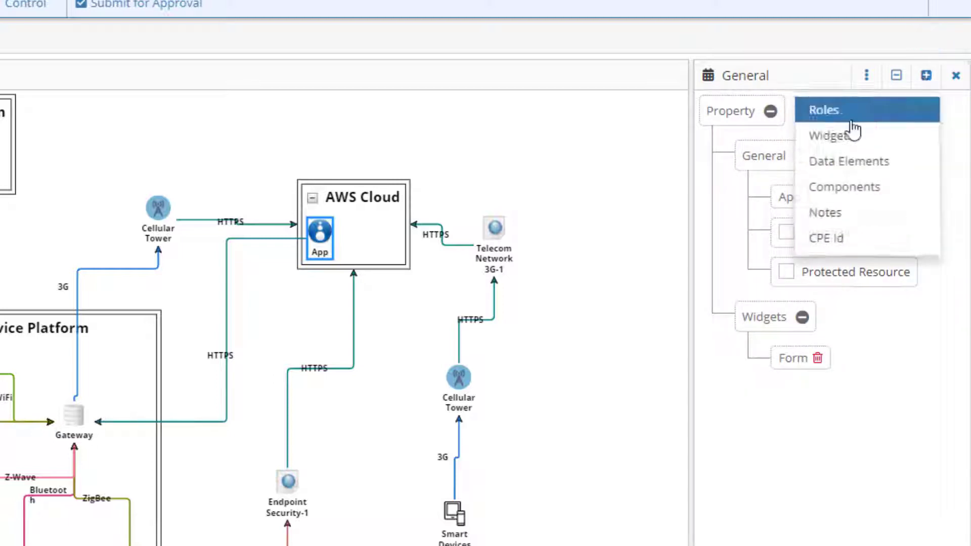
click(848, 137)
click(815, 135)
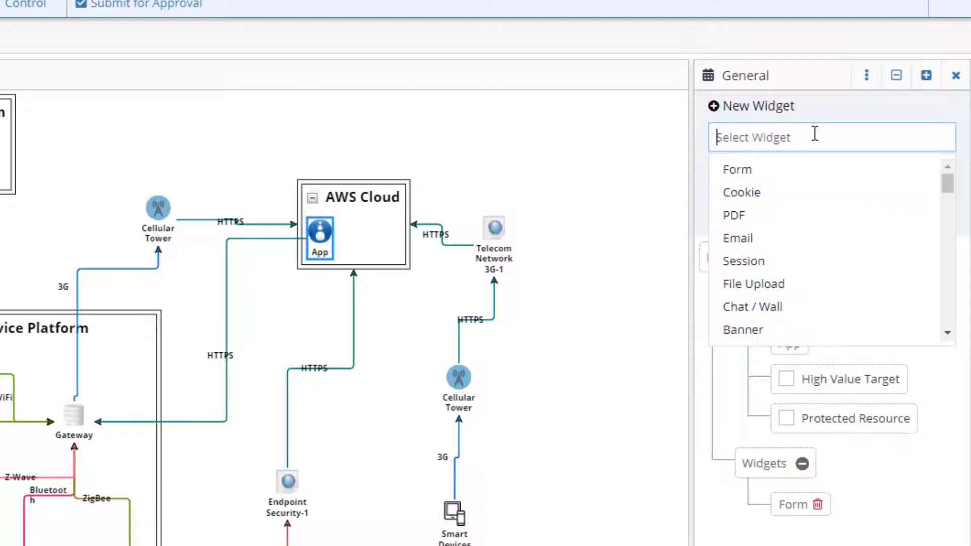
text(c)
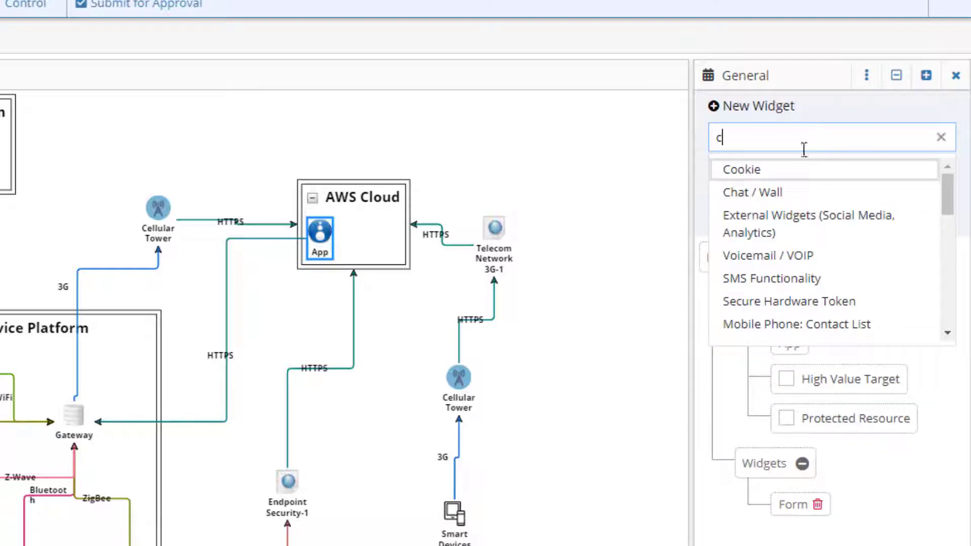
click(794, 173)
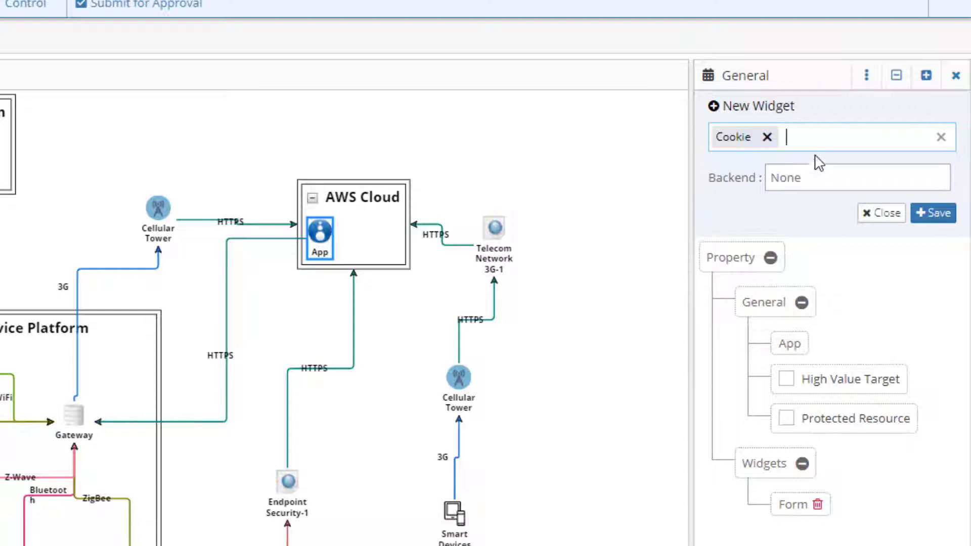
text(s)
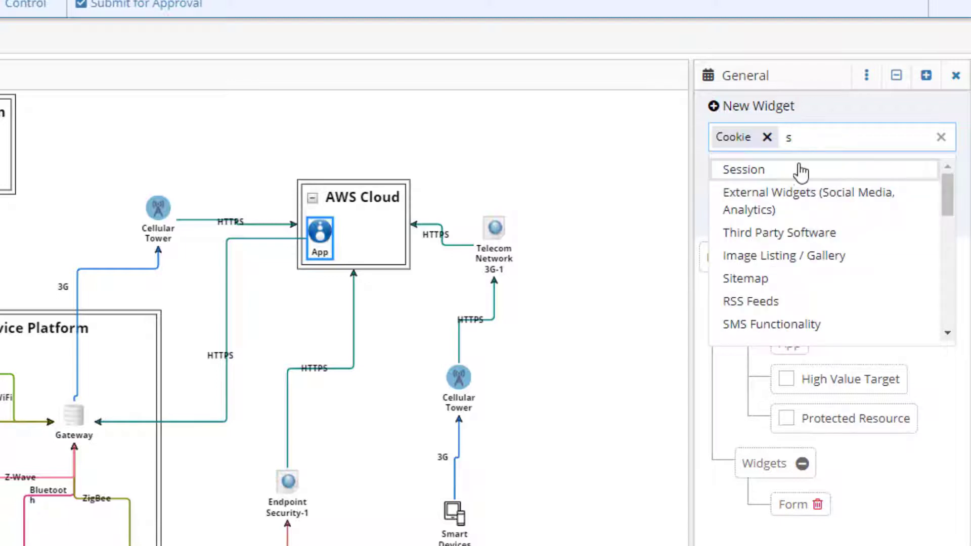
click(776, 175)
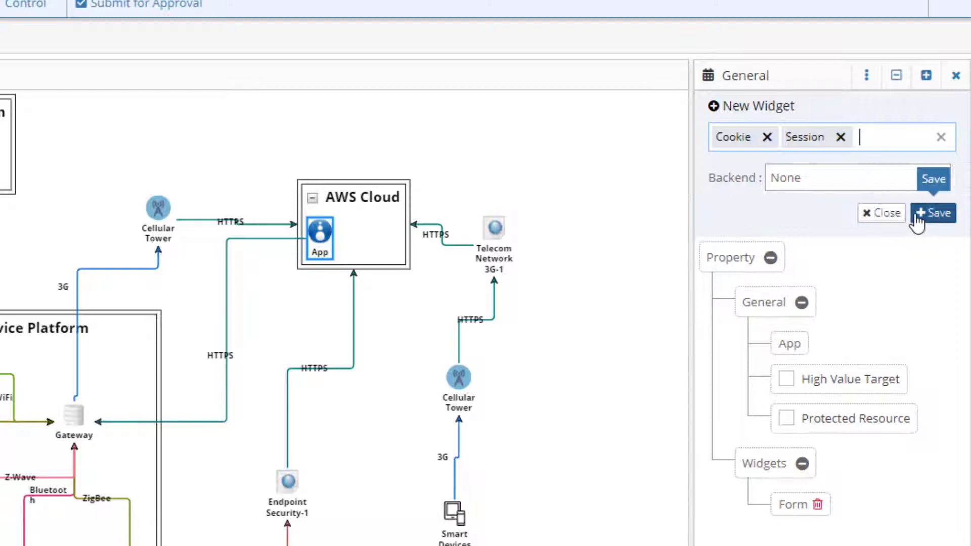
click(916, 217)
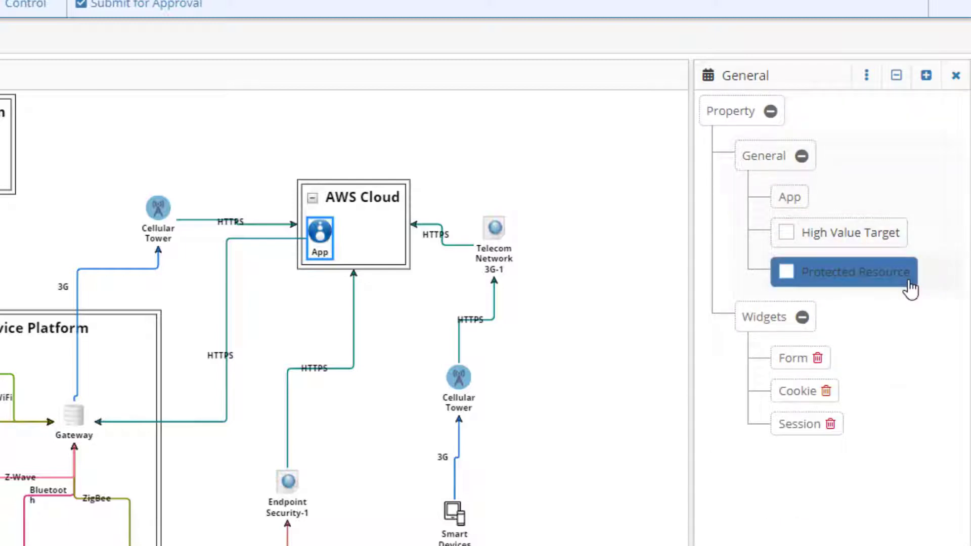
Step: Pick User Name, Password, Address and Emails from the App's data element list and save them
click(926, 76)
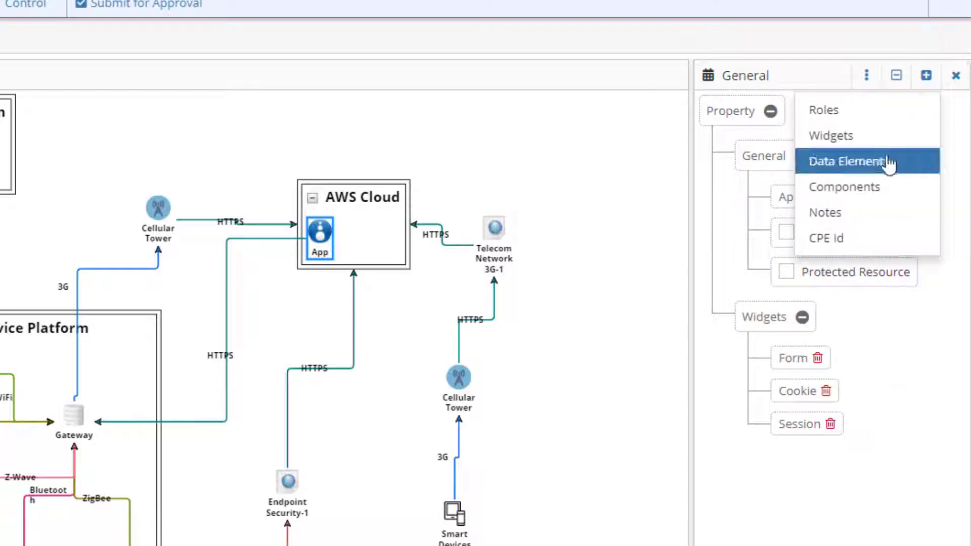
click(890, 160)
click(834, 137)
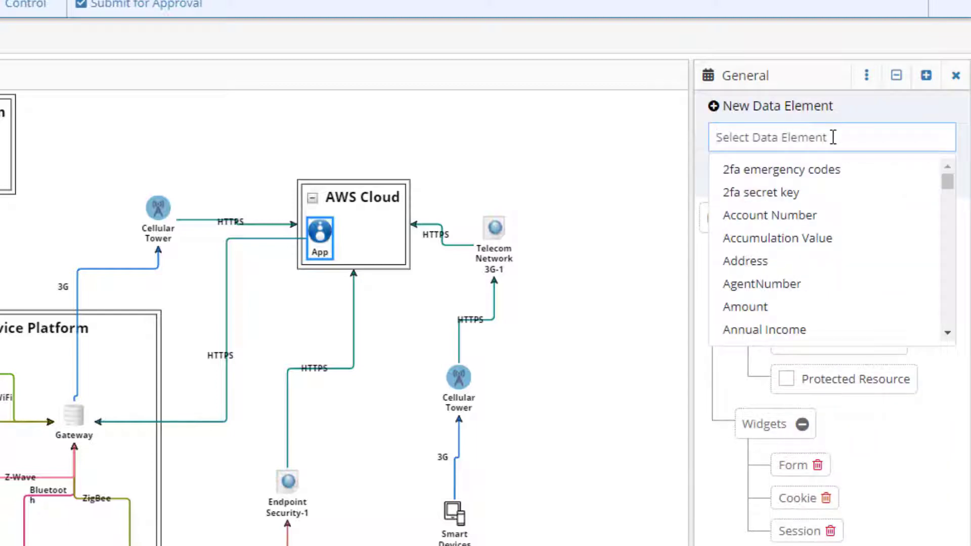
text(user)
click(767, 192)
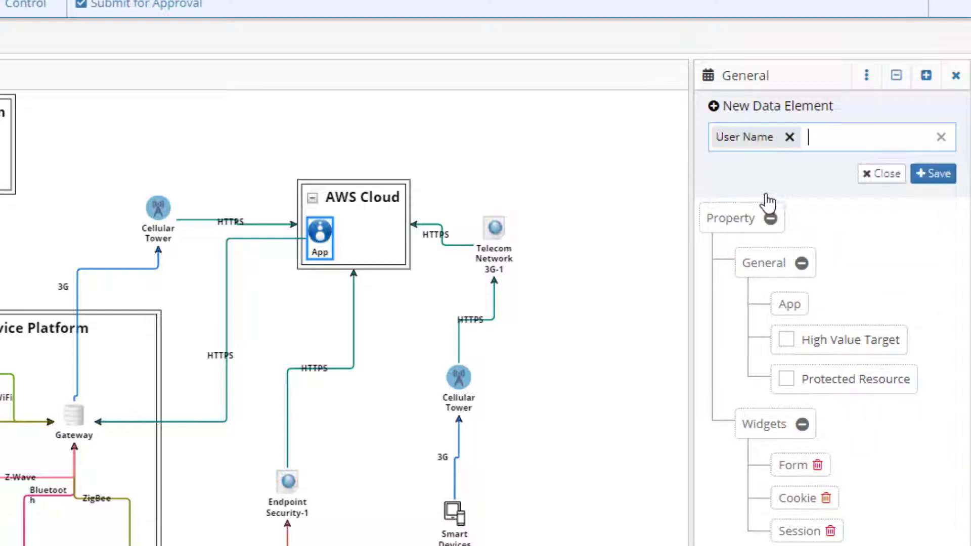
text(pas)
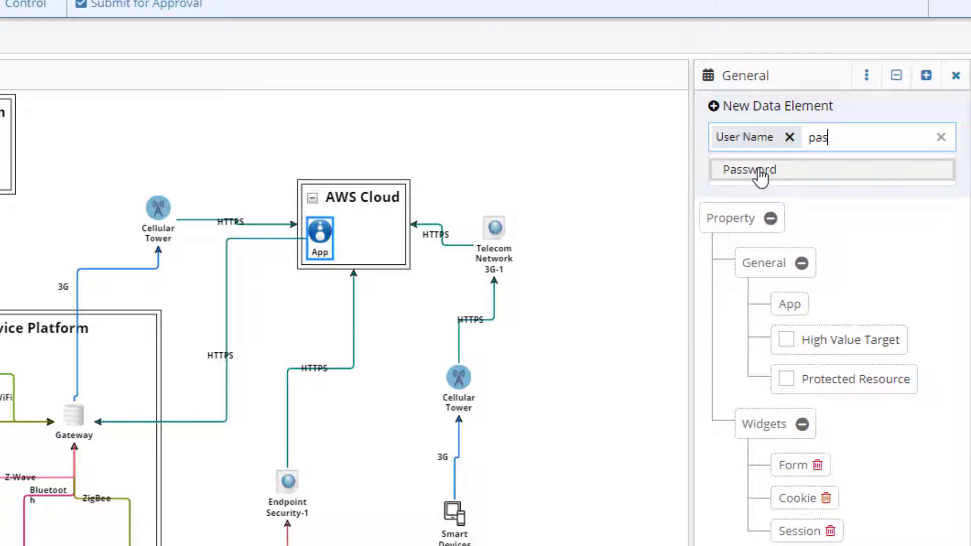
click(759, 169)
click(760, 168)
text(ad)
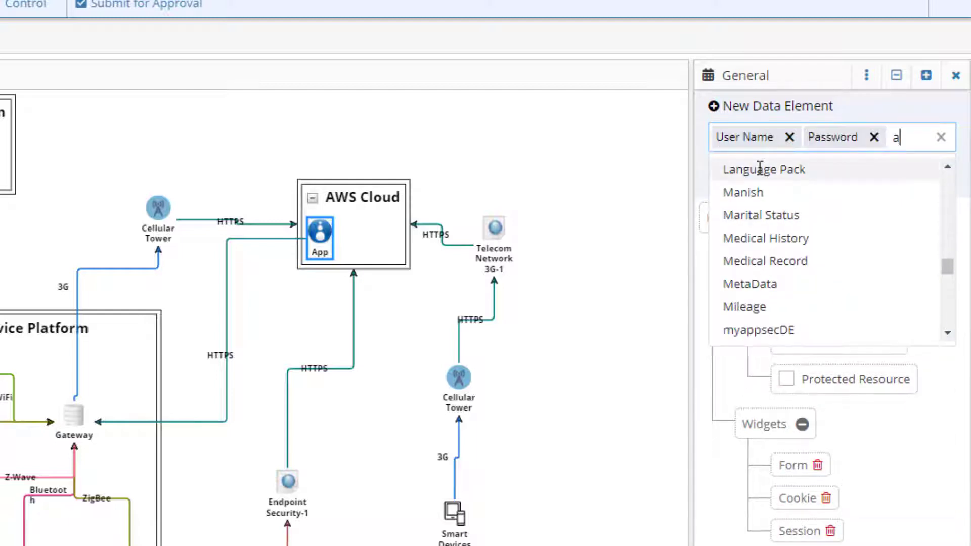
click(761, 175)
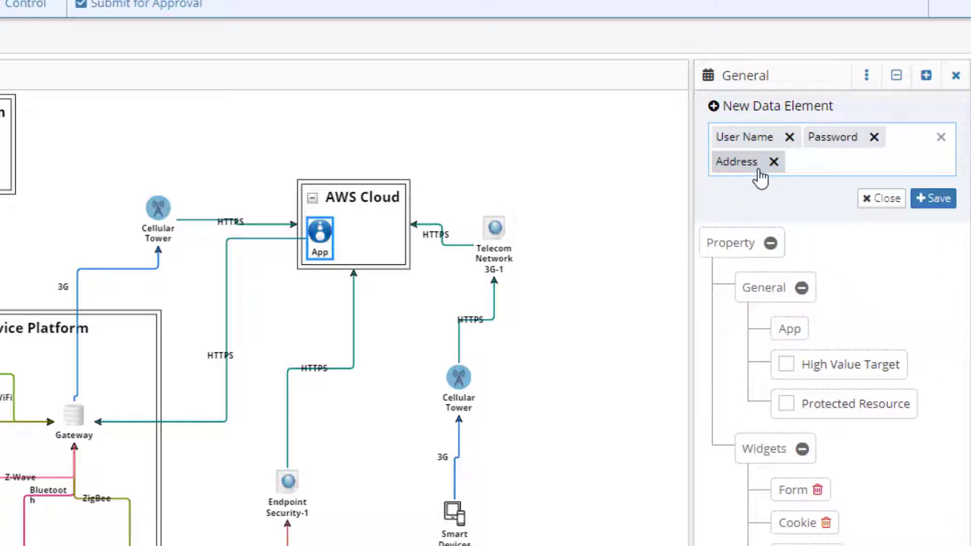
text(em)
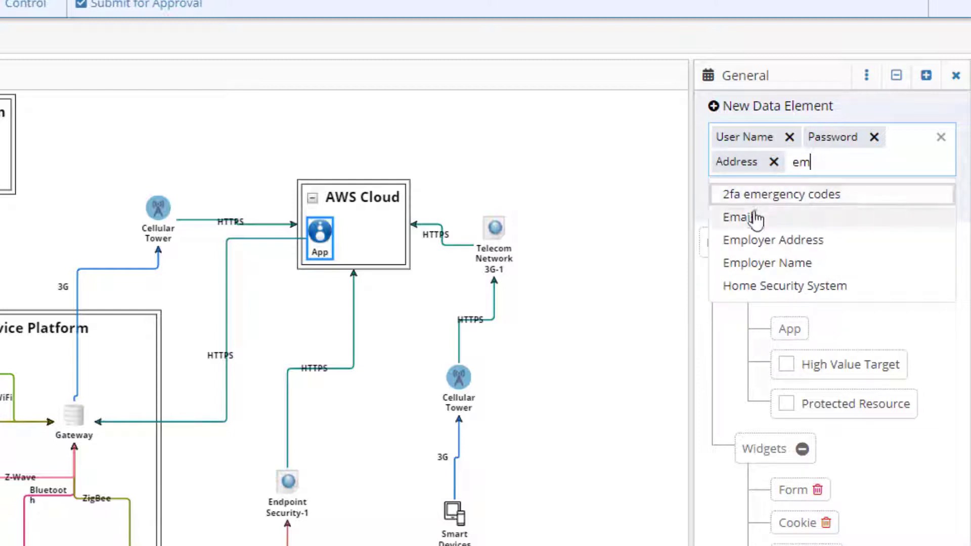
click(759, 217)
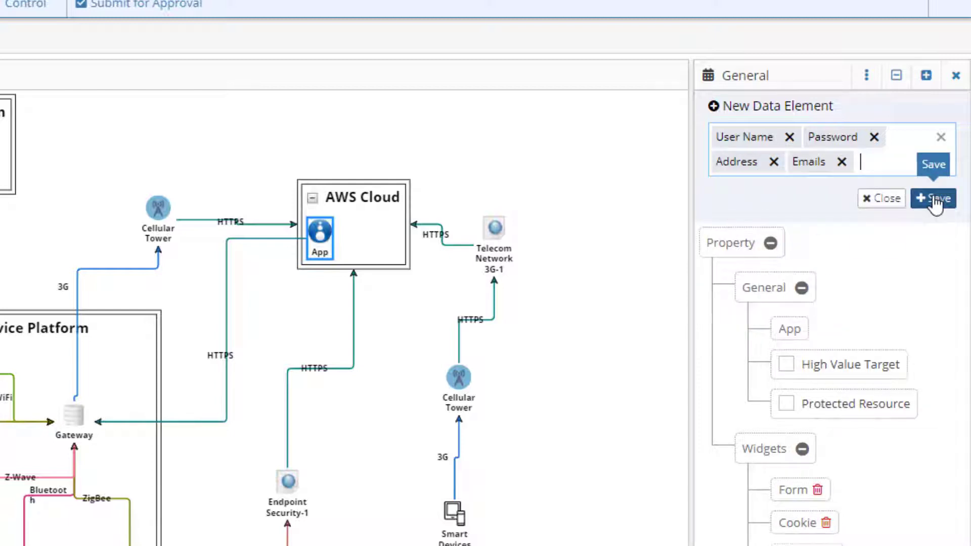
click(933, 198)
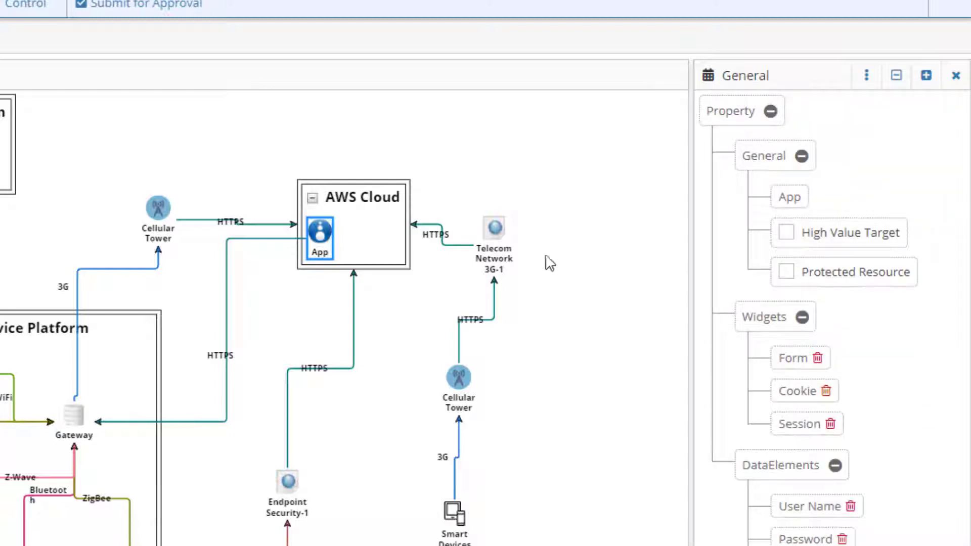
Step: Start adding components to AWS Cloud, choosing AWS API Gateway and AWS RDS
click(378, 192)
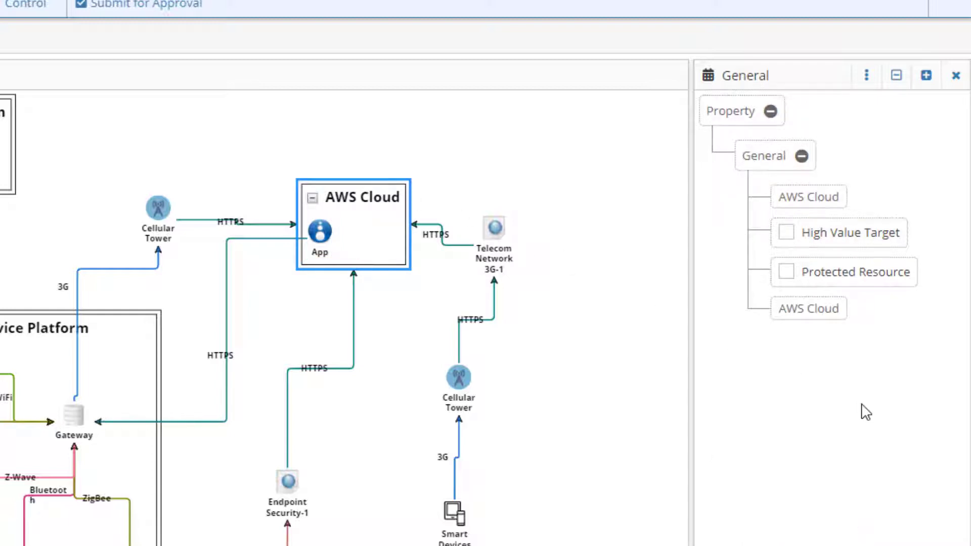
click(928, 79)
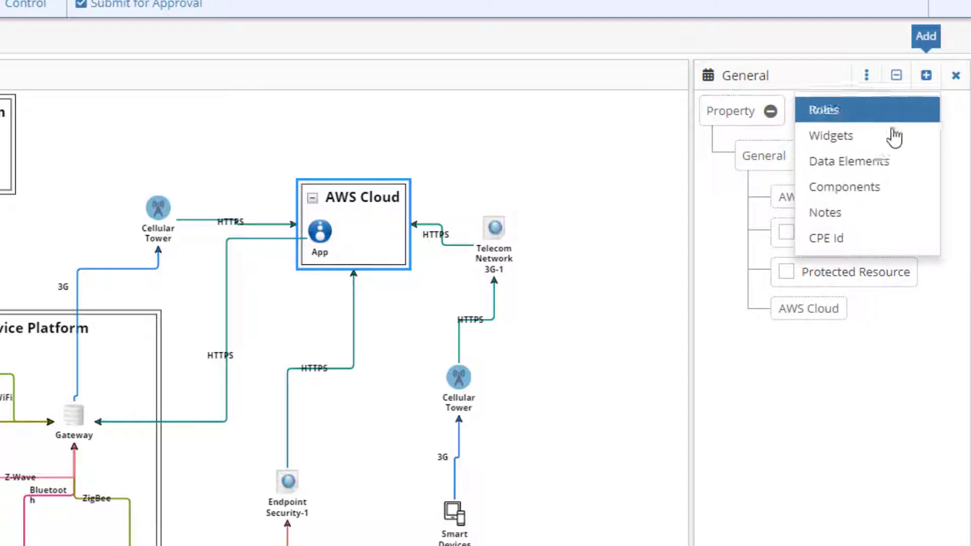
click(858, 192)
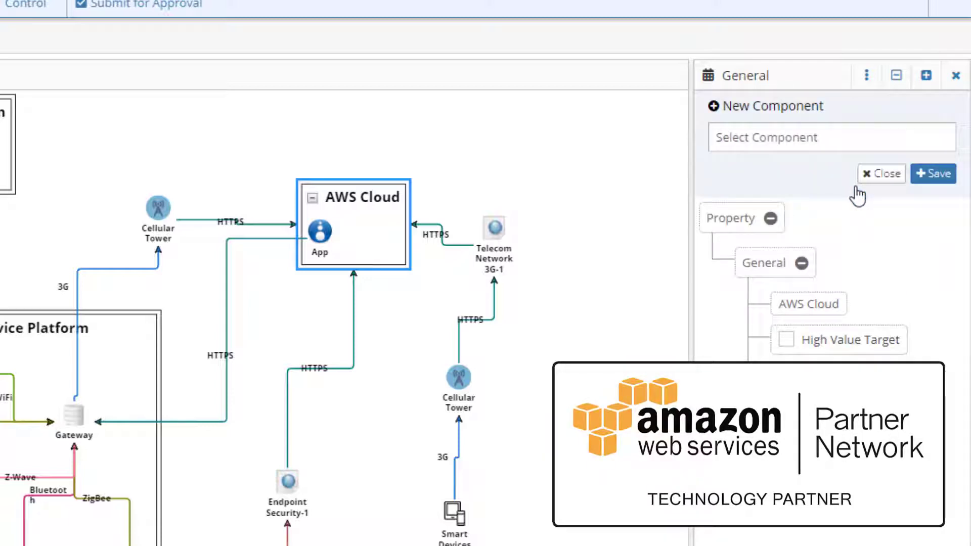
click(812, 138)
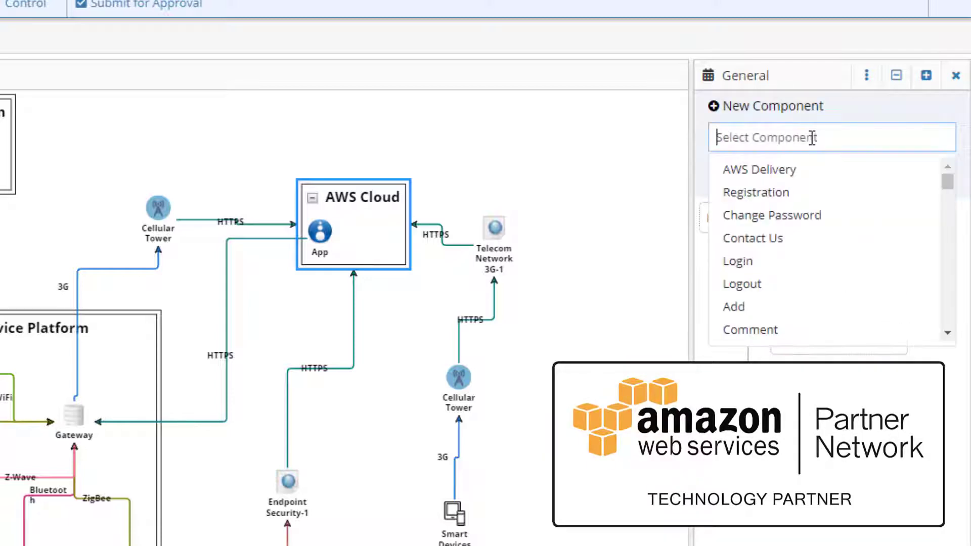
text(aw)
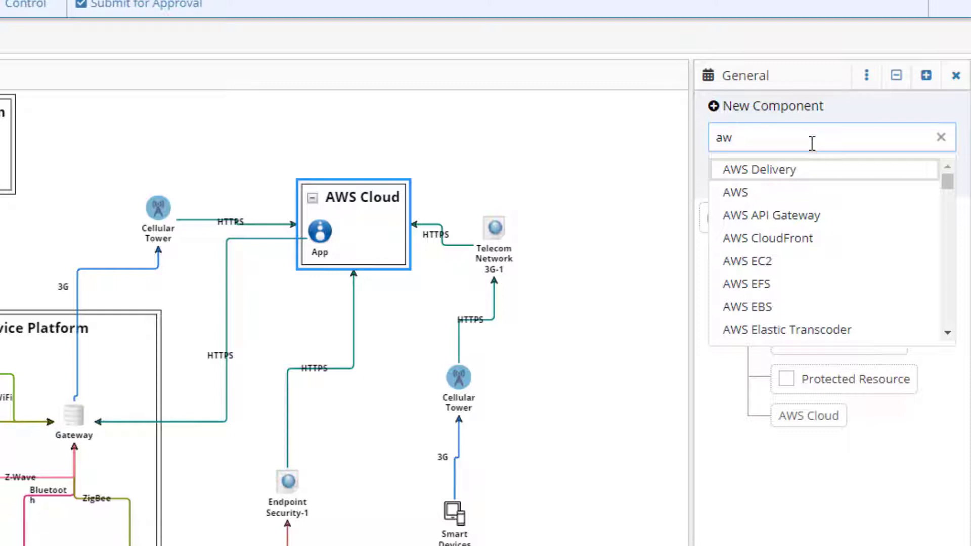
click(802, 217)
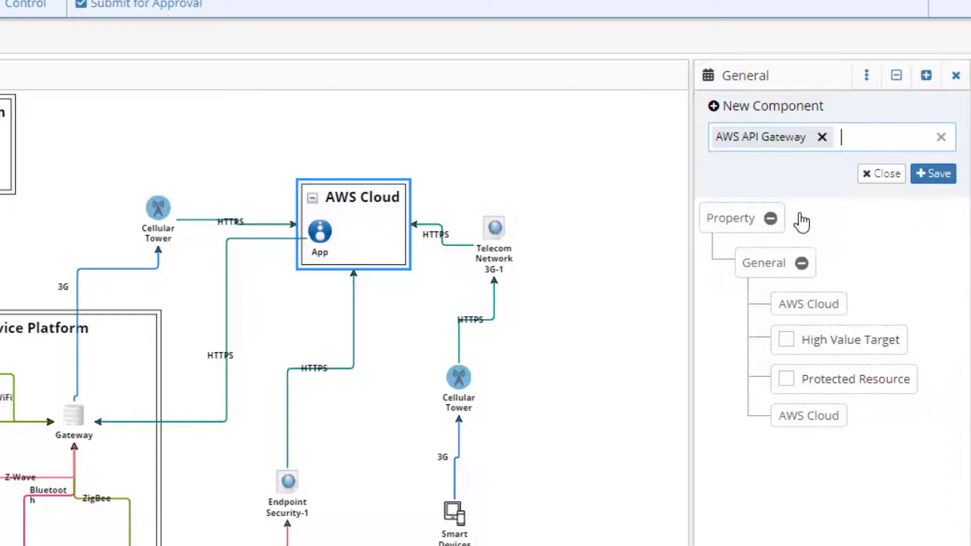
text(rds)
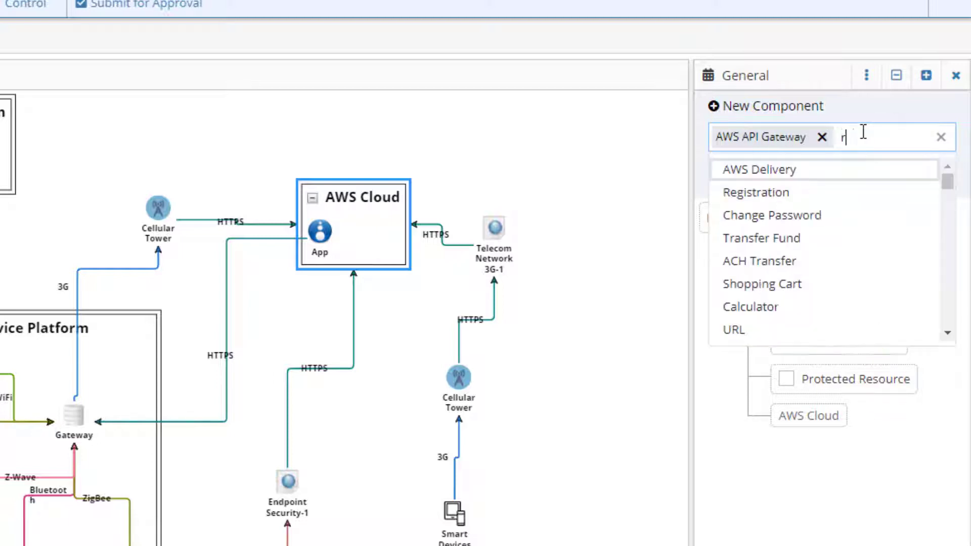
click(769, 175)
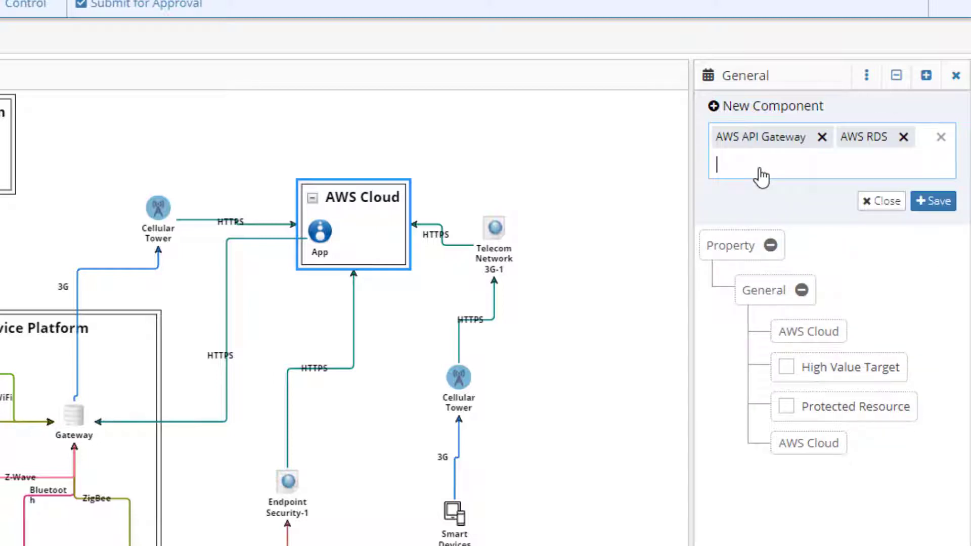
Step: Add AWS S3, AWS Lambda and AWS VPN gateway to the component list
text(s3)
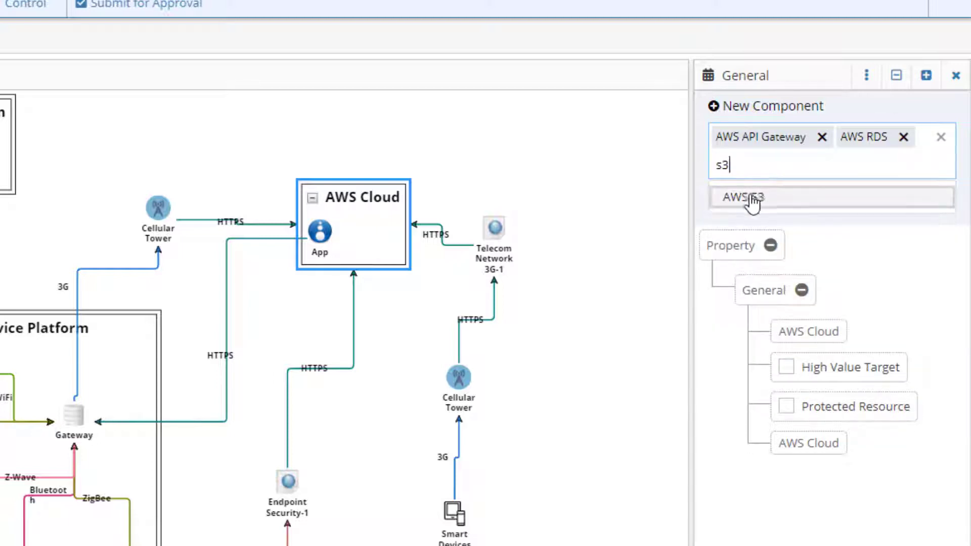
click(753, 200)
text(lam)
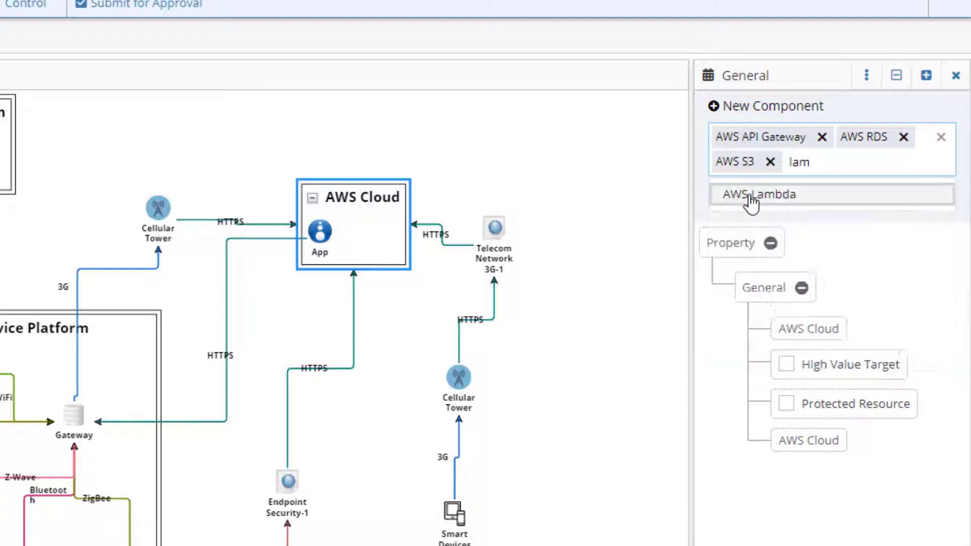
click(751, 202)
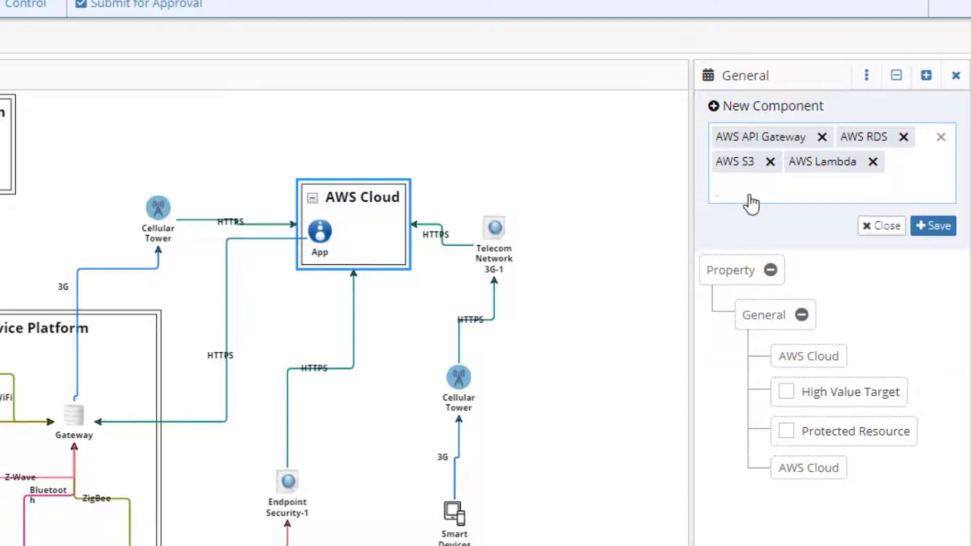
text(aws)
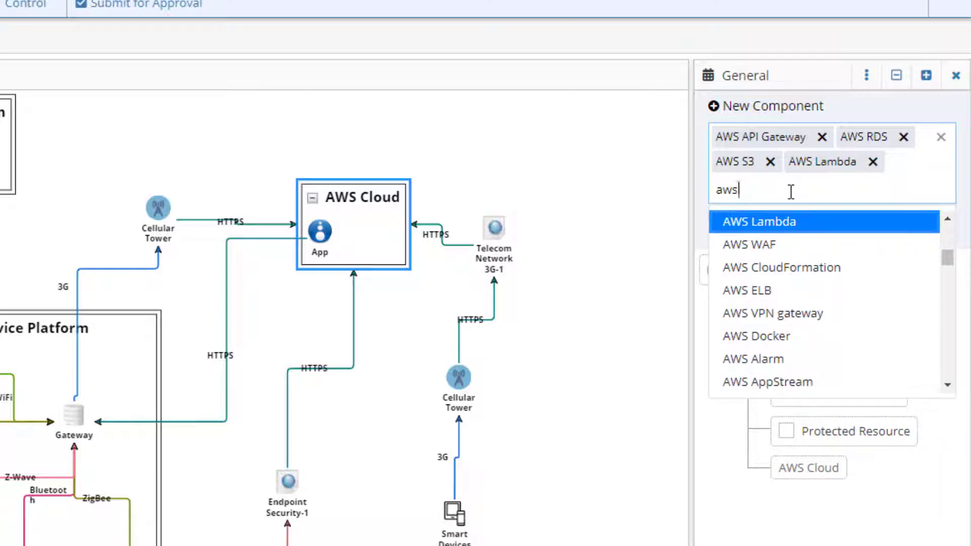
key(BackSpace)
key(BackSpace)
key(BackSpace)
text(vp)
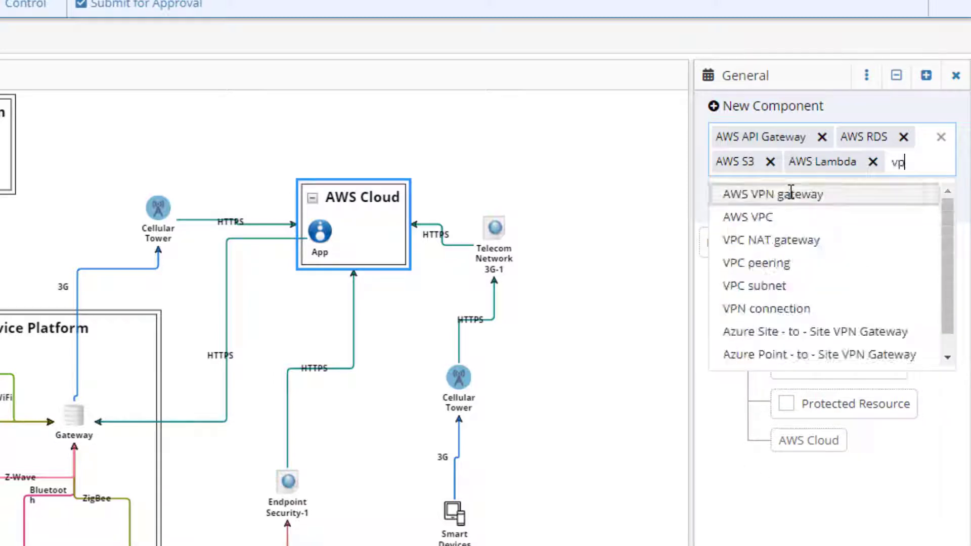
click(804, 198)
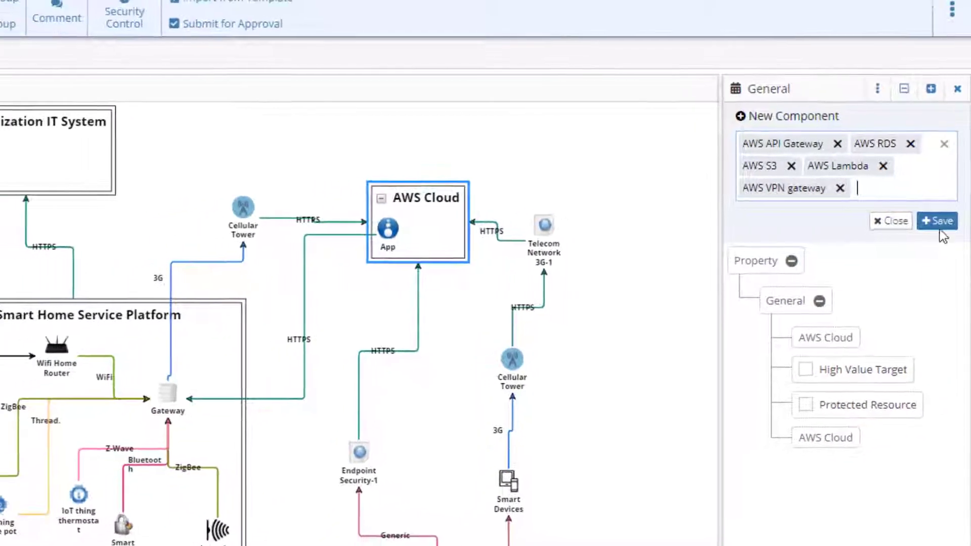
Step: Save the five AWS components to AWS Cloud and open the model's Overview
click(938, 221)
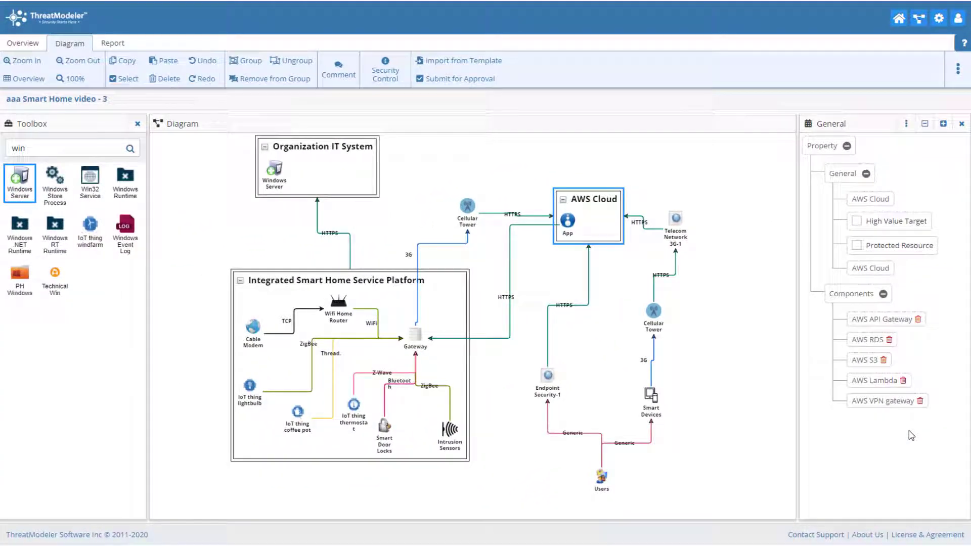
click(739, 270)
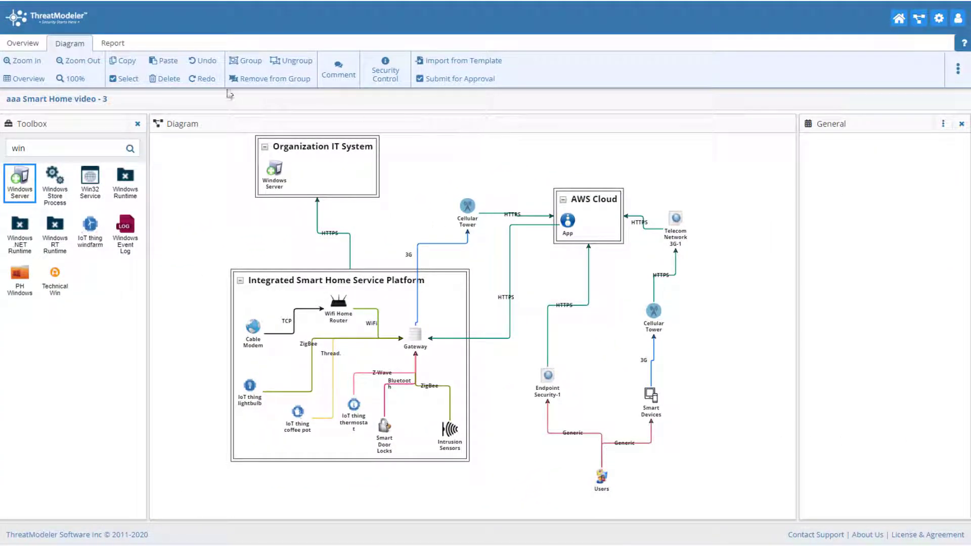
click(32, 43)
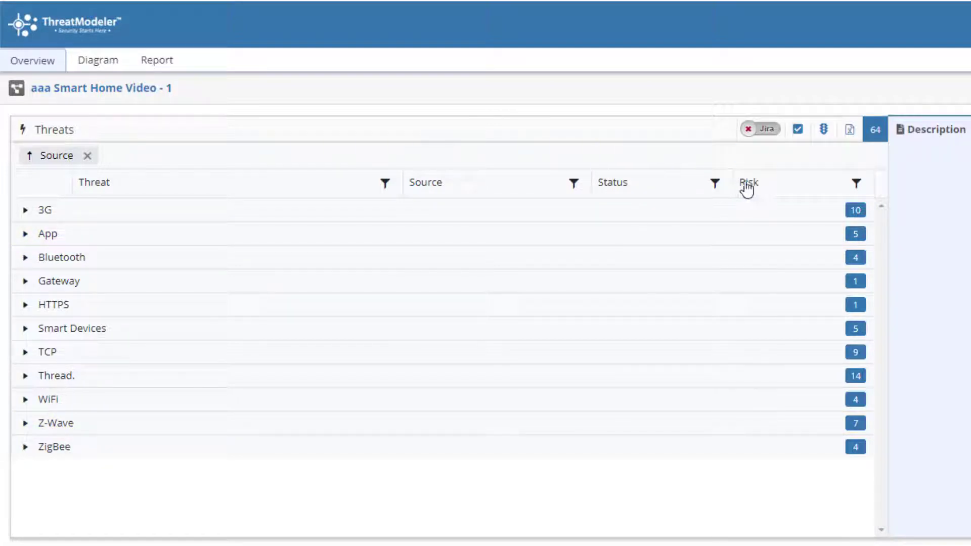
Step: Group threats by Risk then Threat, remove the Source grouping, and expand the High group
drag(745, 188, 494, 152)
drag(260, 199, 281, 162)
click(88, 155)
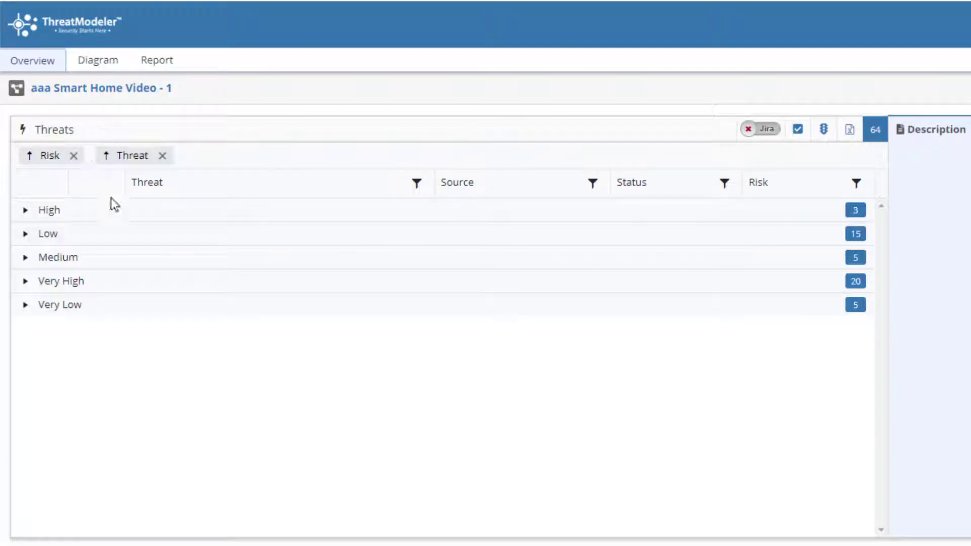
click(25, 210)
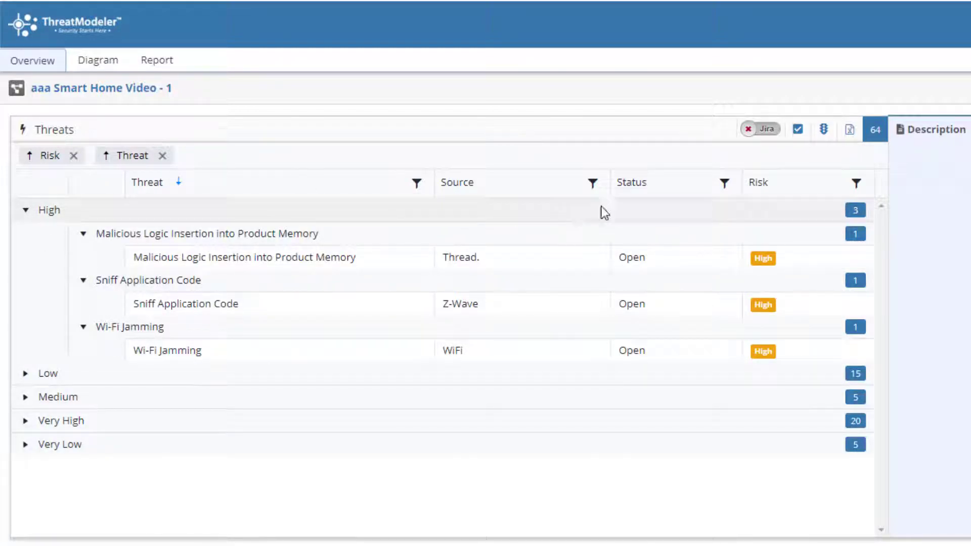
Step: Filter threats by two name conditions joined with Or, and by Risk containing 'high'
click(417, 184)
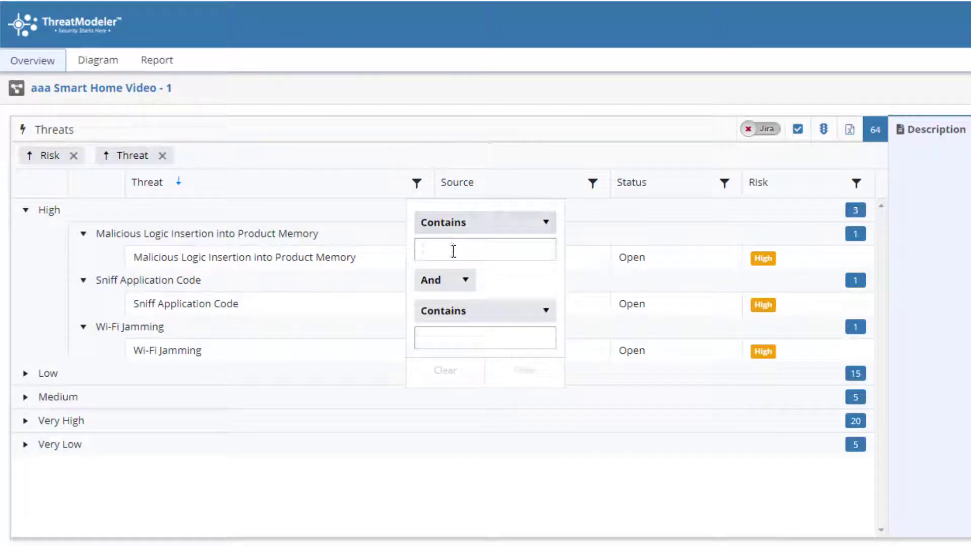
click(462, 281)
click(444, 329)
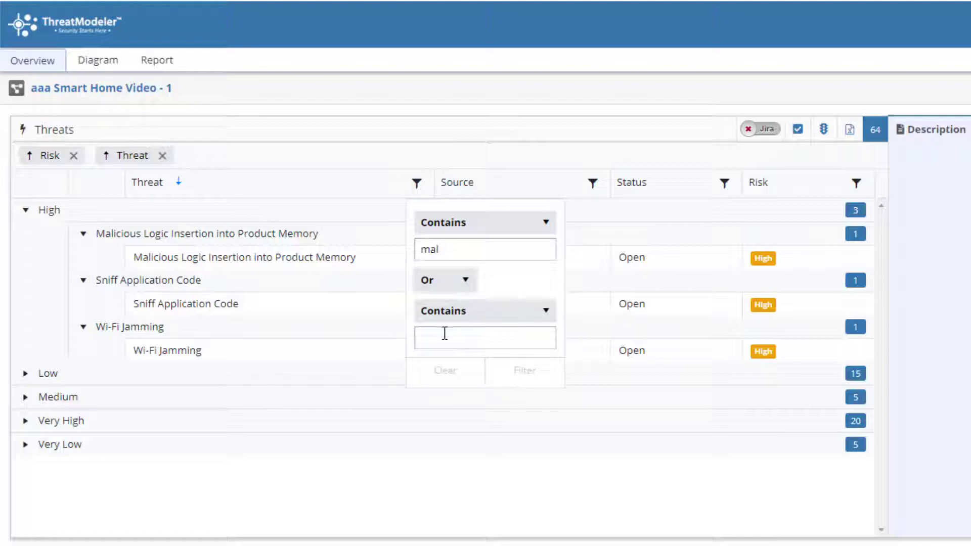
click(511, 371)
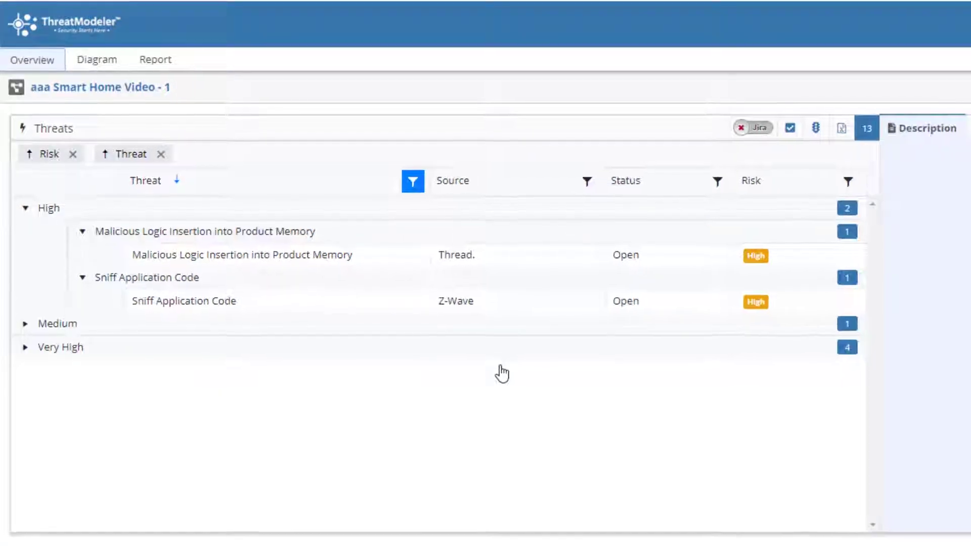
click(856, 183)
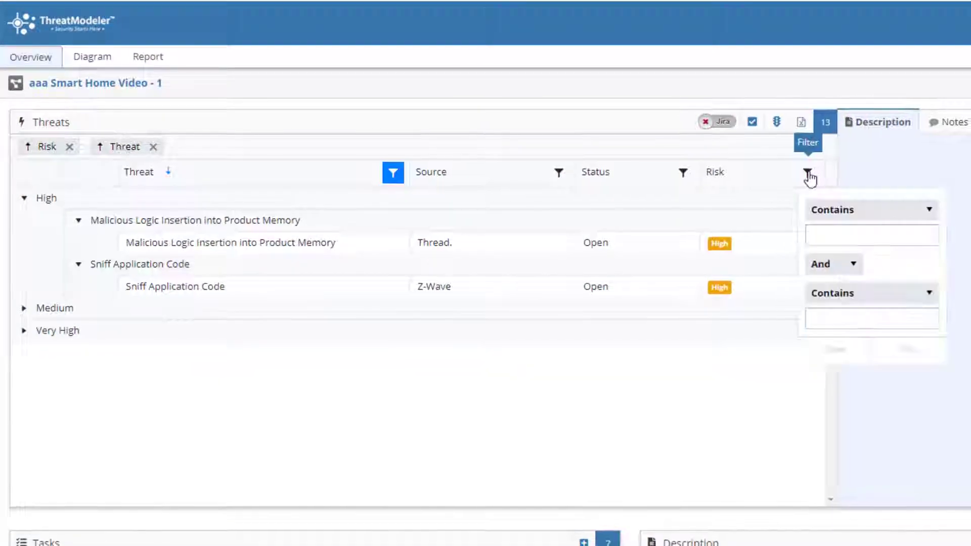
click(819, 234)
text(high)
click(898, 349)
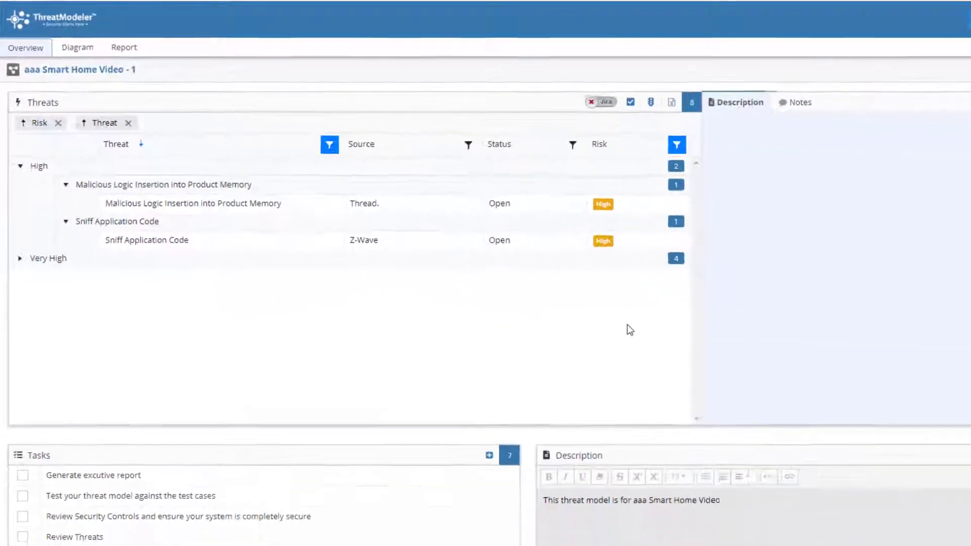
click(935, 64)
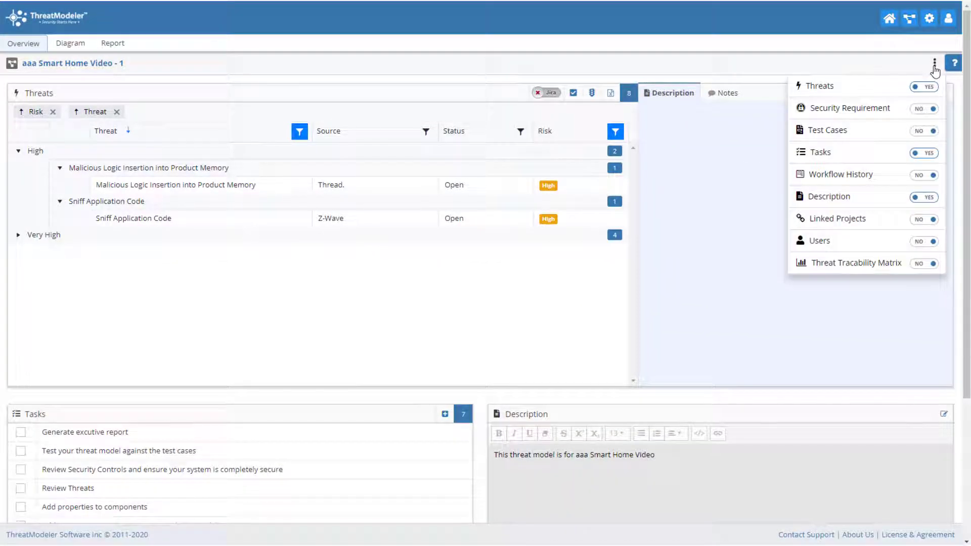
Step: Turn on the Security Requirement panel and scroll down to the requirements and test cases
click(924, 109)
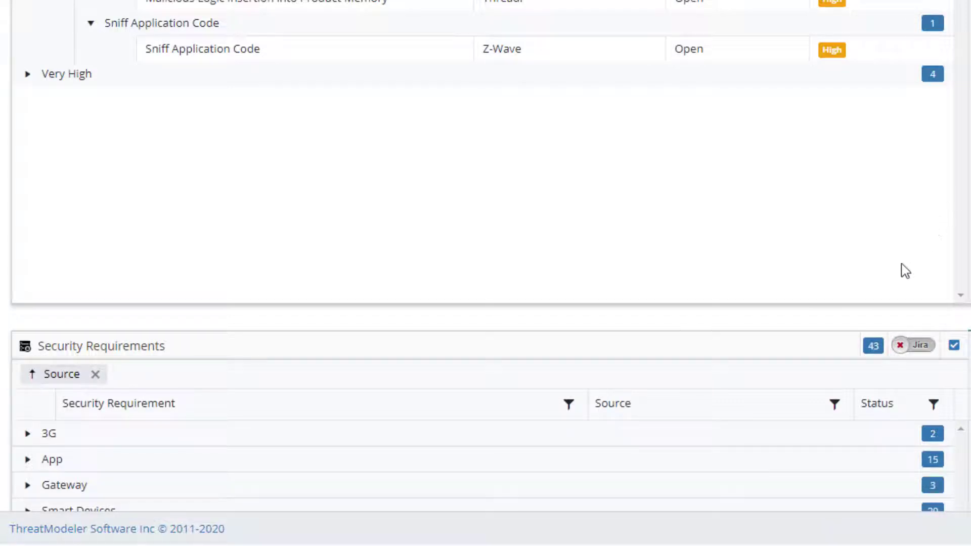
scroll(905, 269, down, 5)
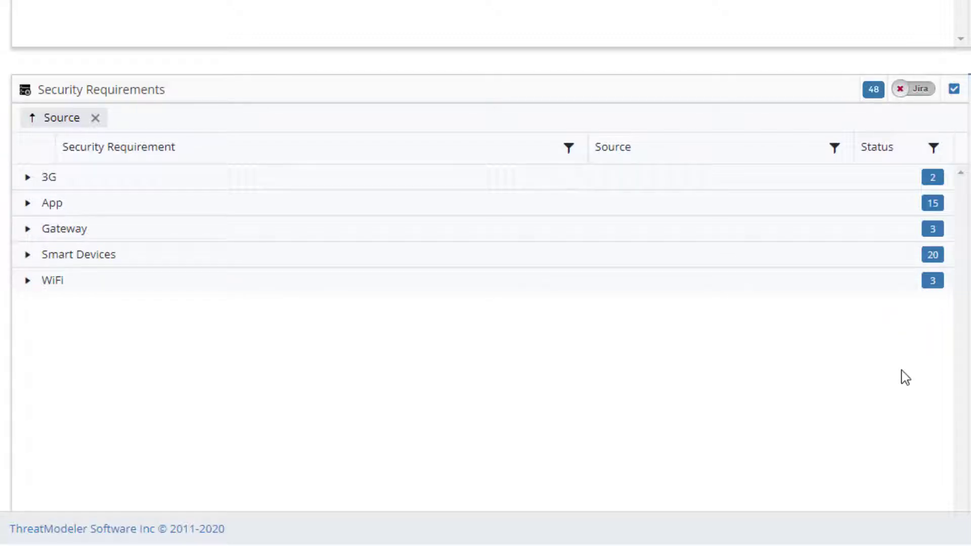
scroll(906, 362, down, 7)
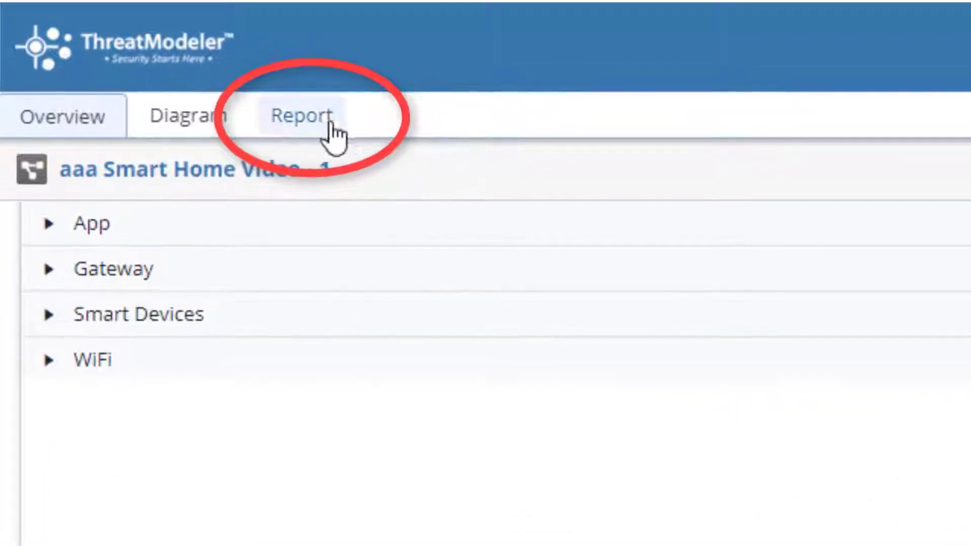
Step: Open the Report for aaa Smart Home Video - 1 and scroll to Top 10 Threats
click(318, 124)
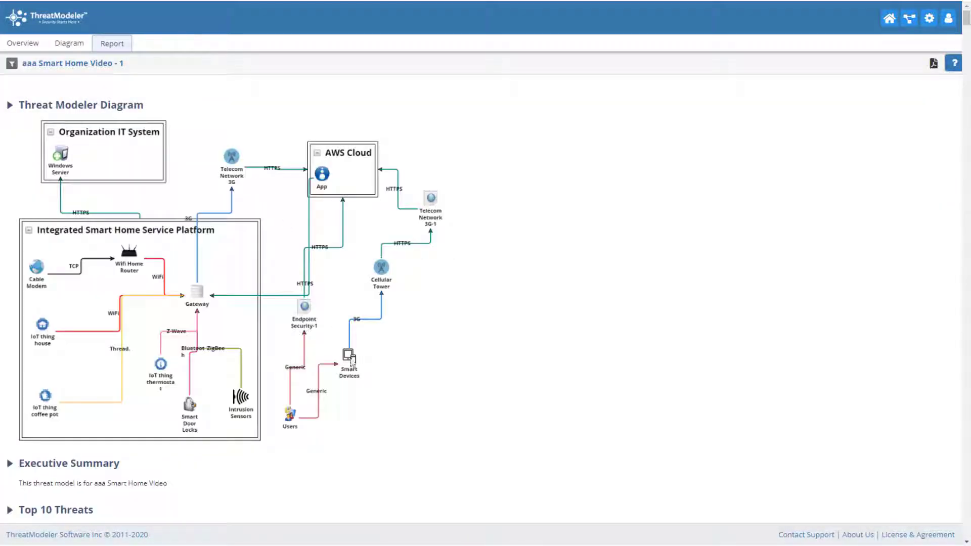
scroll(357, 424, down, 5)
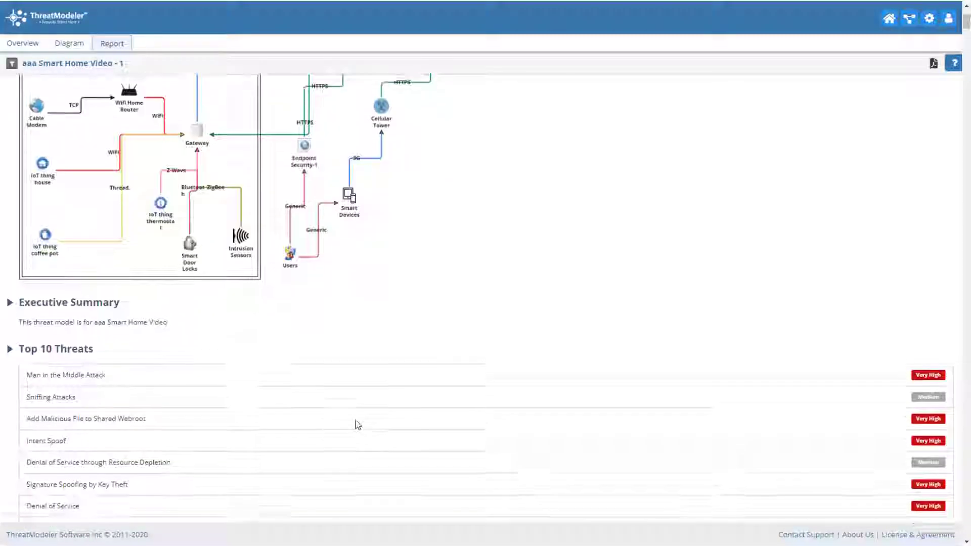
scroll(358, 424, down, 6)
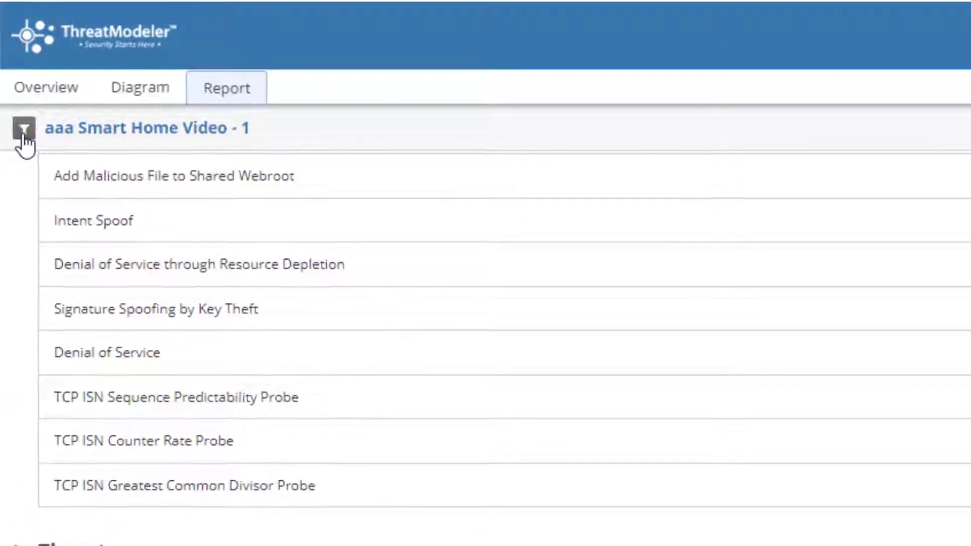
Step: Exclude the Threats and Security Requirements sections in the report filter
click(24, 143)
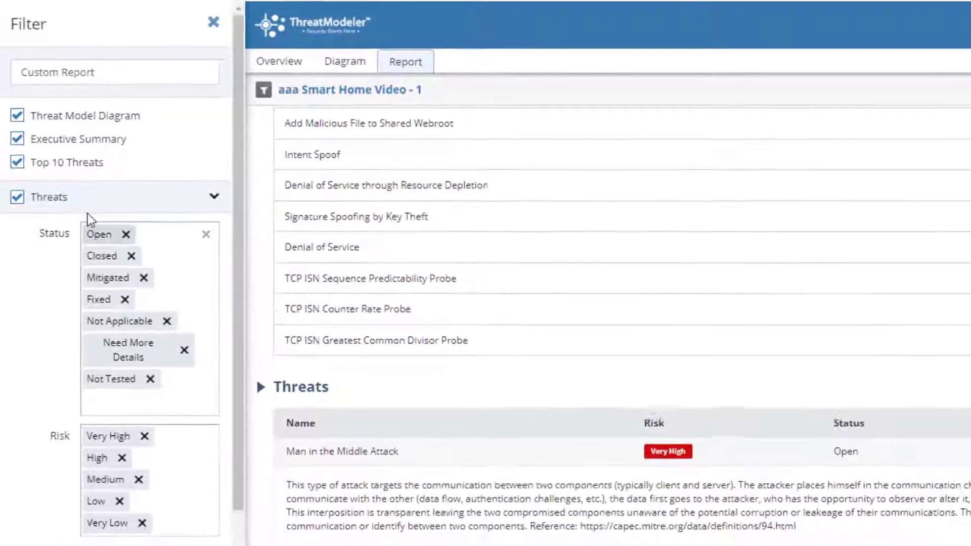
click(19, 197)
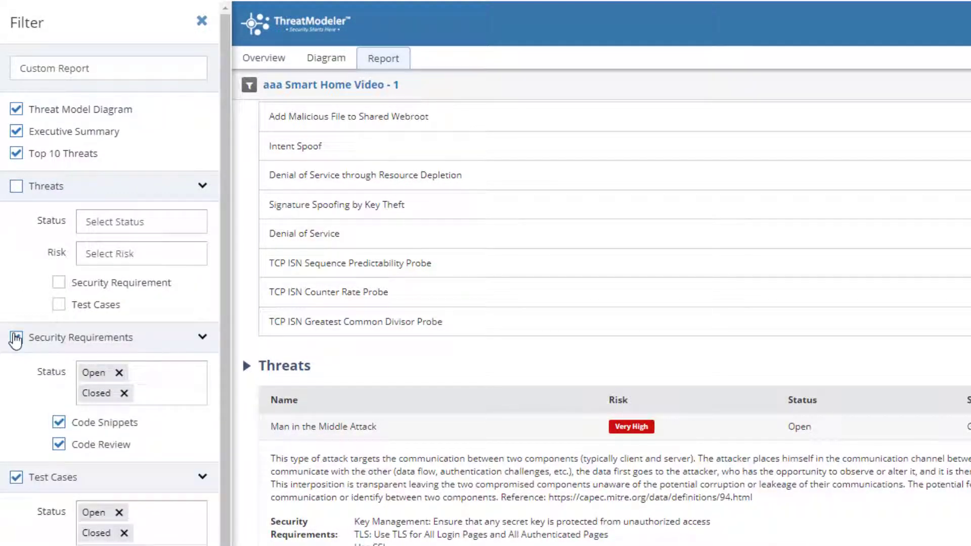
click(17, 338)
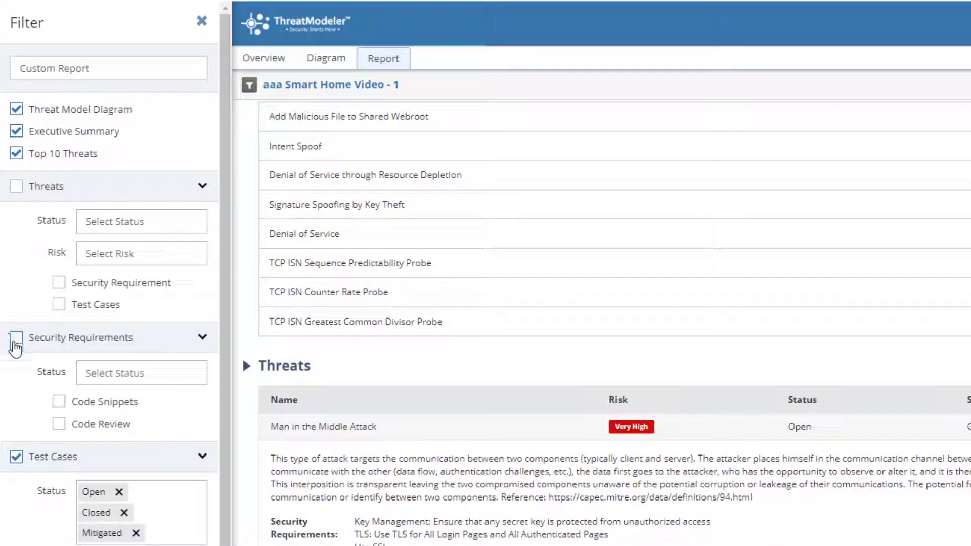
Step: Load the Executive Report template, excluding Test Cases, Components, Linked Projects and Data Exposure
click(99, 70)
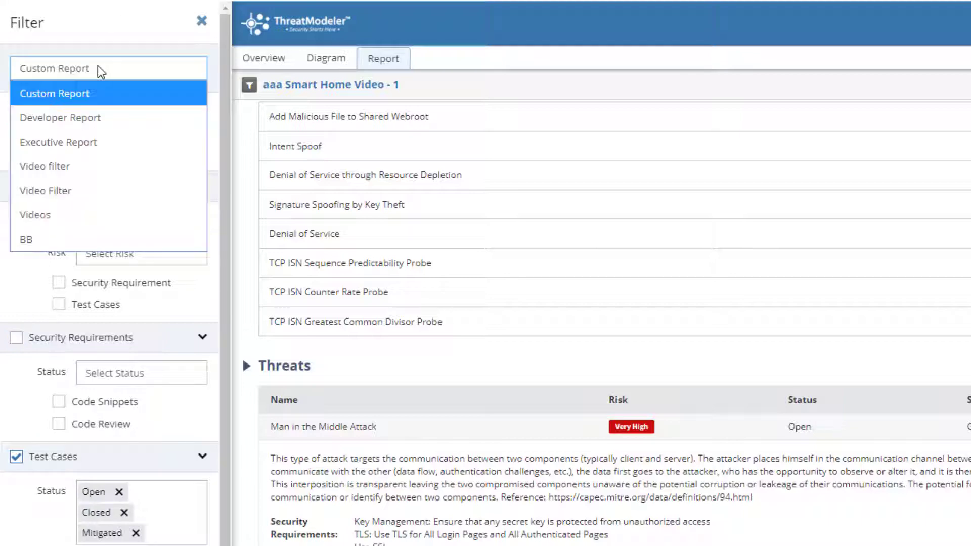
click(84, 142)
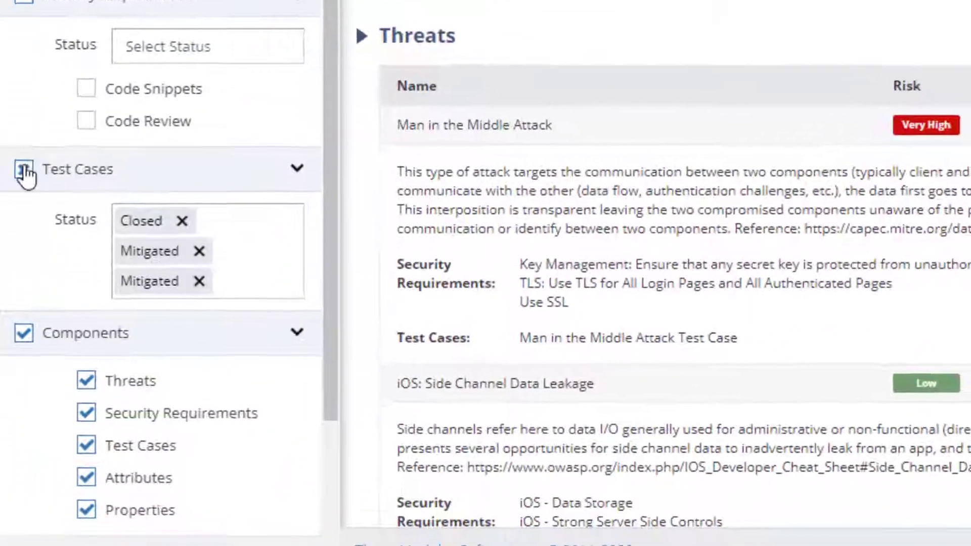
click(19, 374)
click(19, 231)
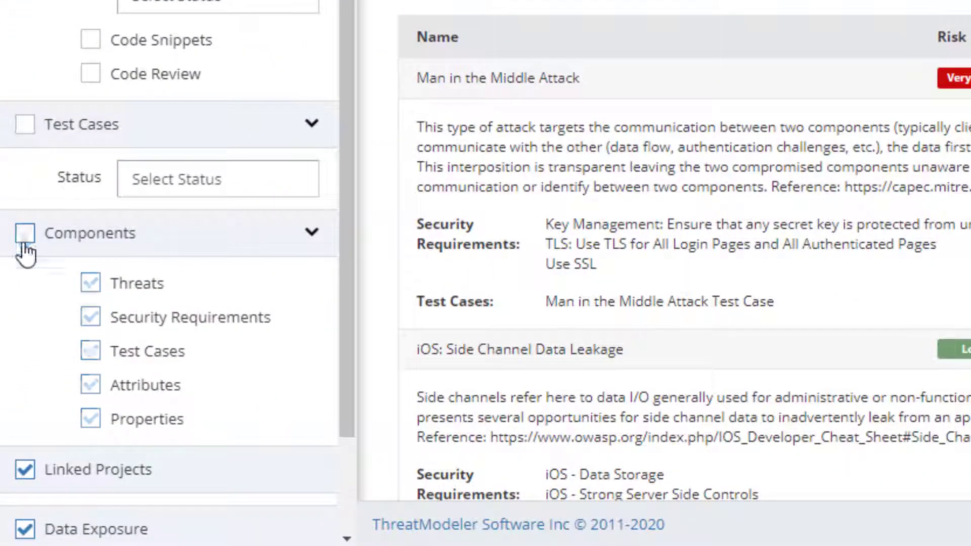
click(25, 471)
click(25, 527)
scroll(210, 425, down, 2)
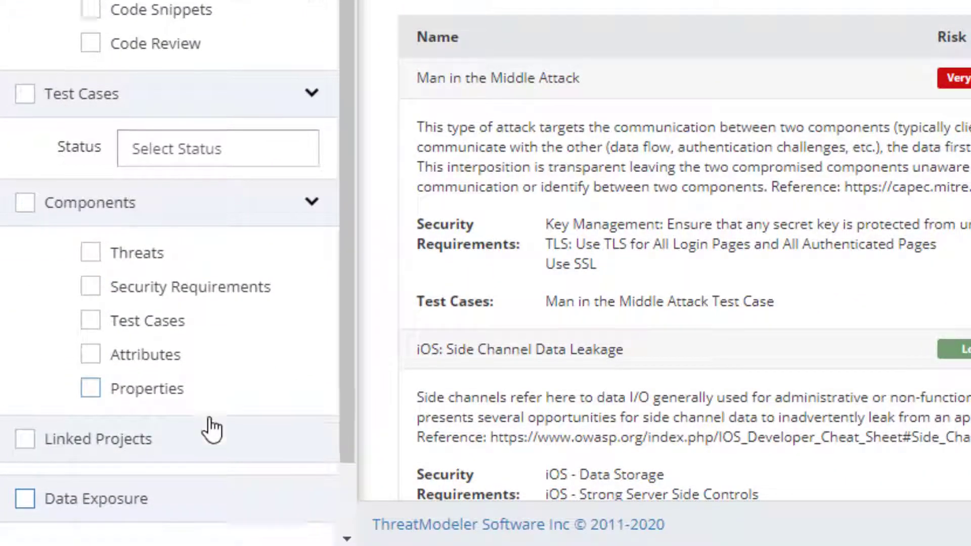
Step: Apply the filter so the report shows only the diagram and risk-rated threat list
click(70, 493)
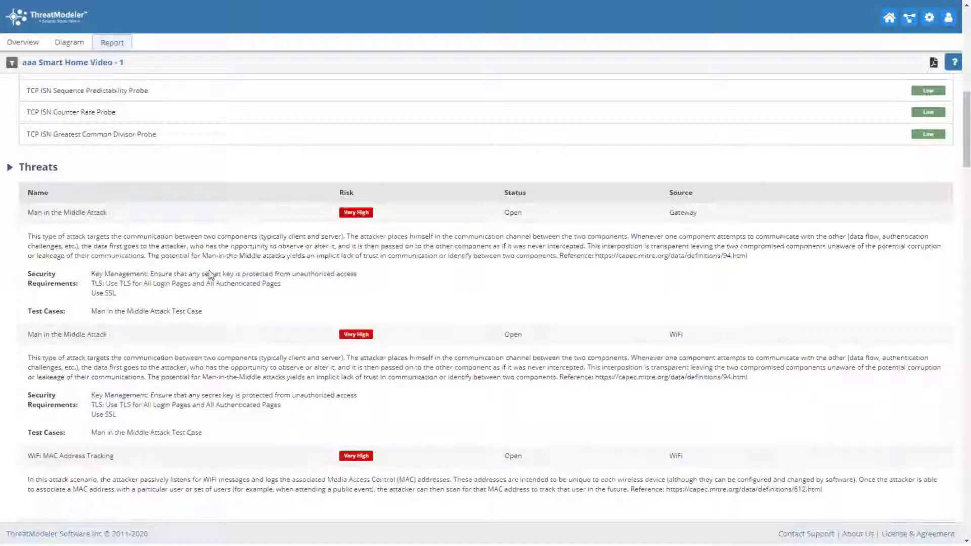
scroll(208, 275, up, 5)
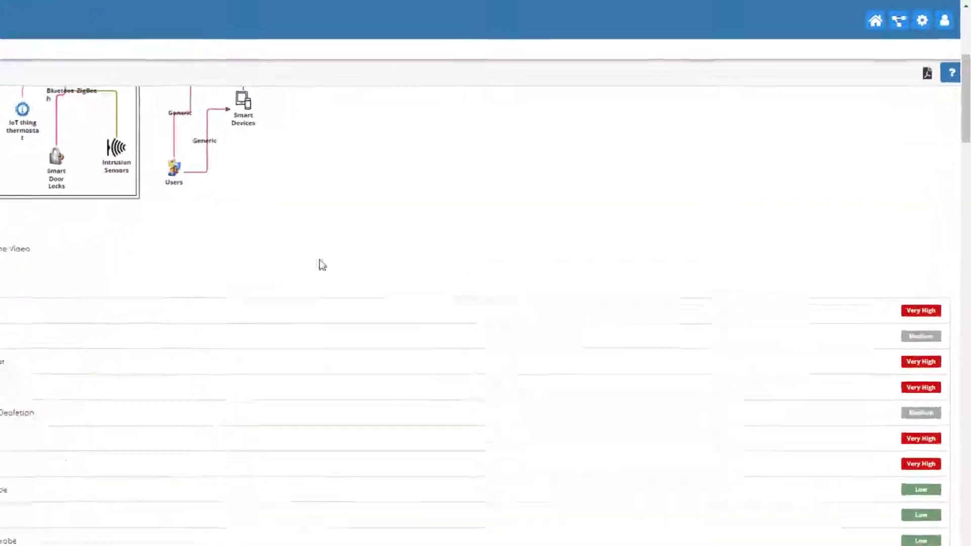